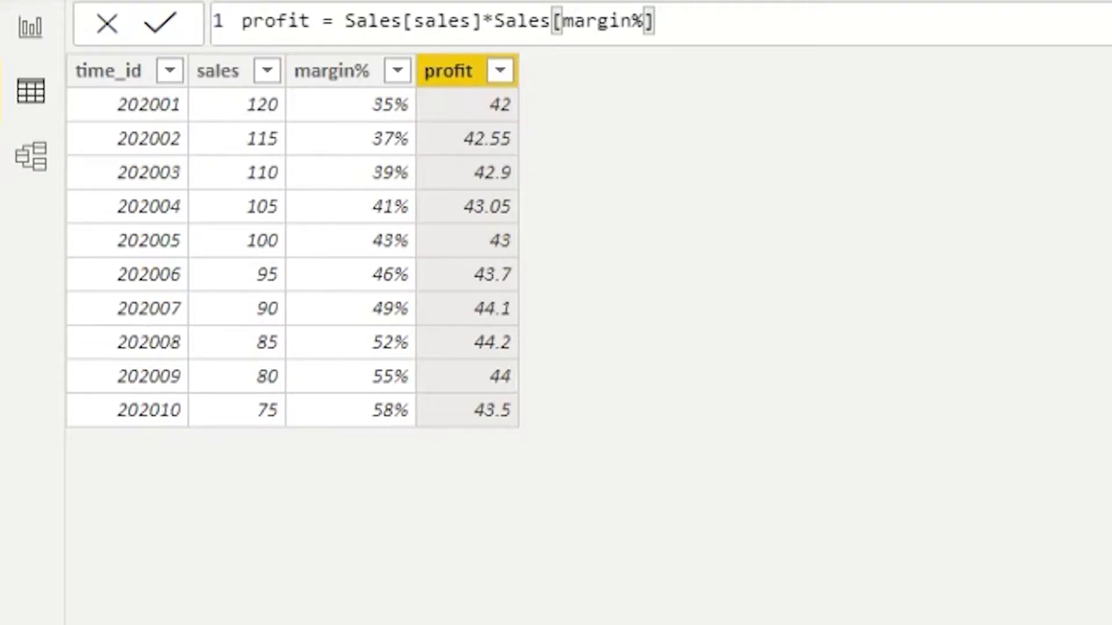
click(115, 75)
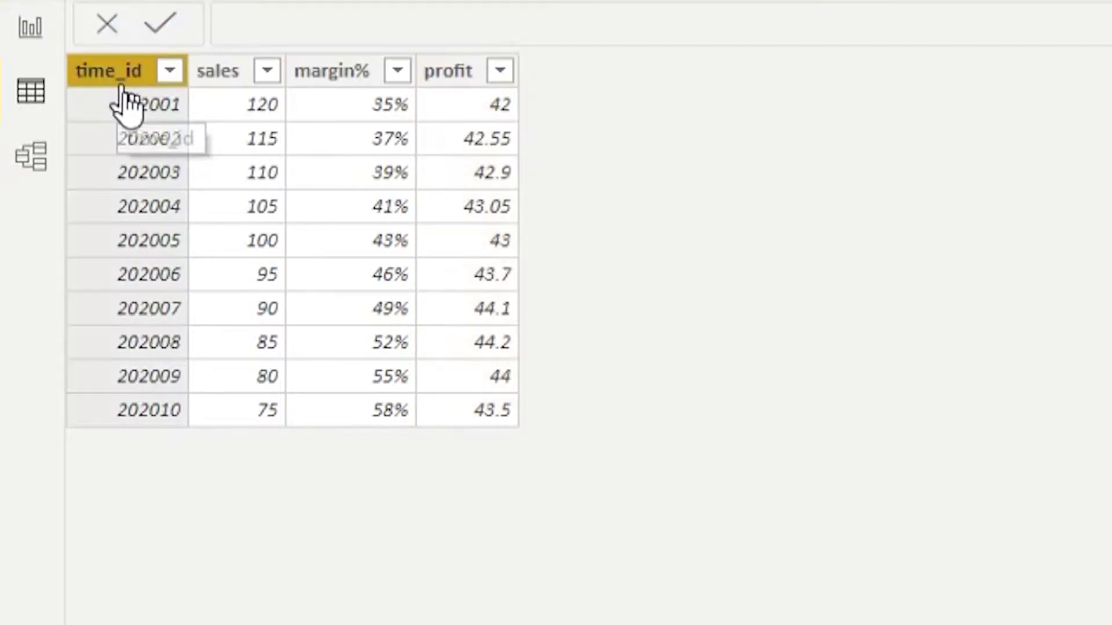
click(214, 74)
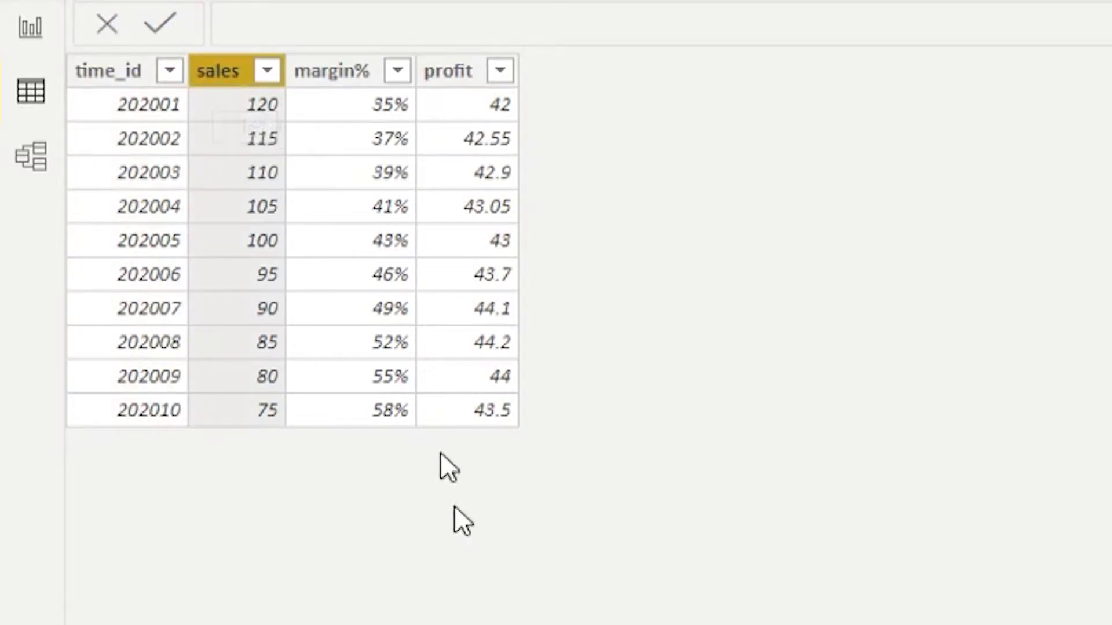
click(339, 78)
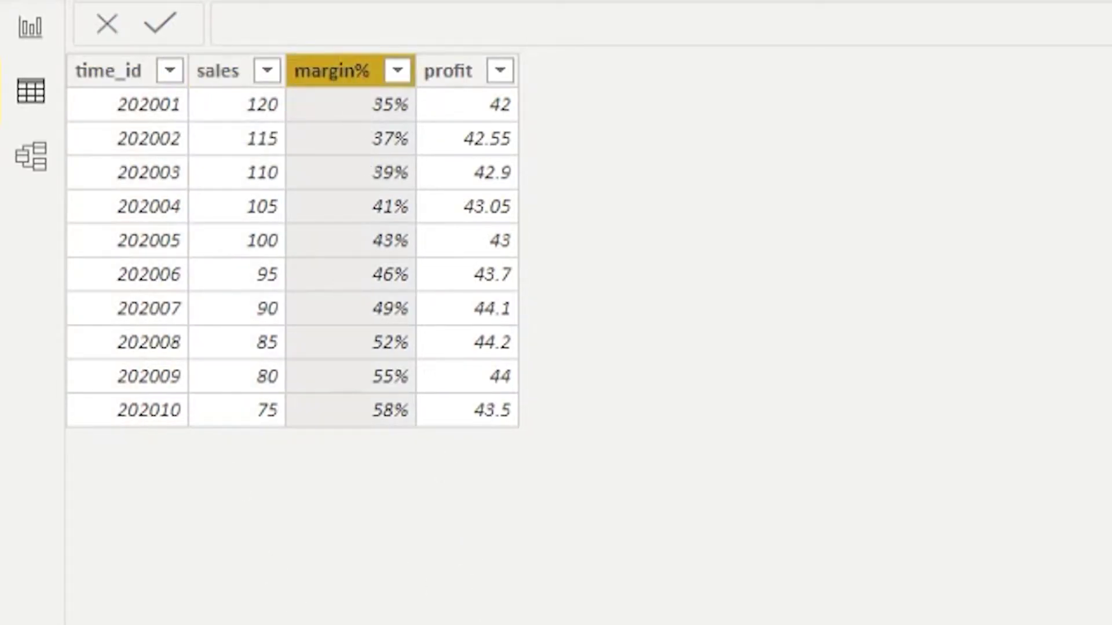
click(456, 74)
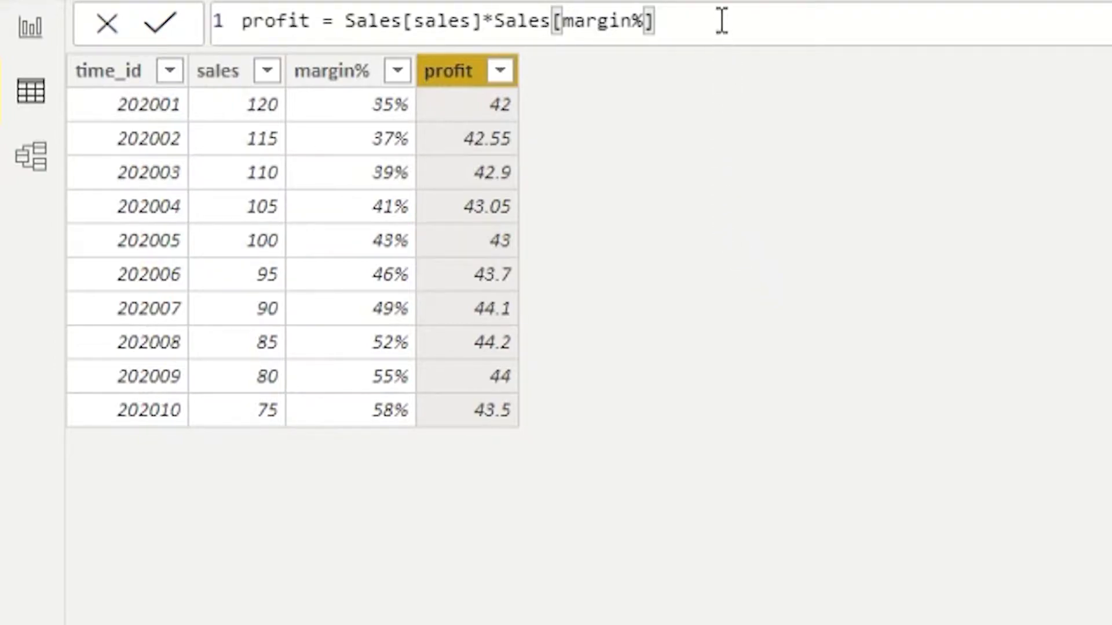
click(485, 21)
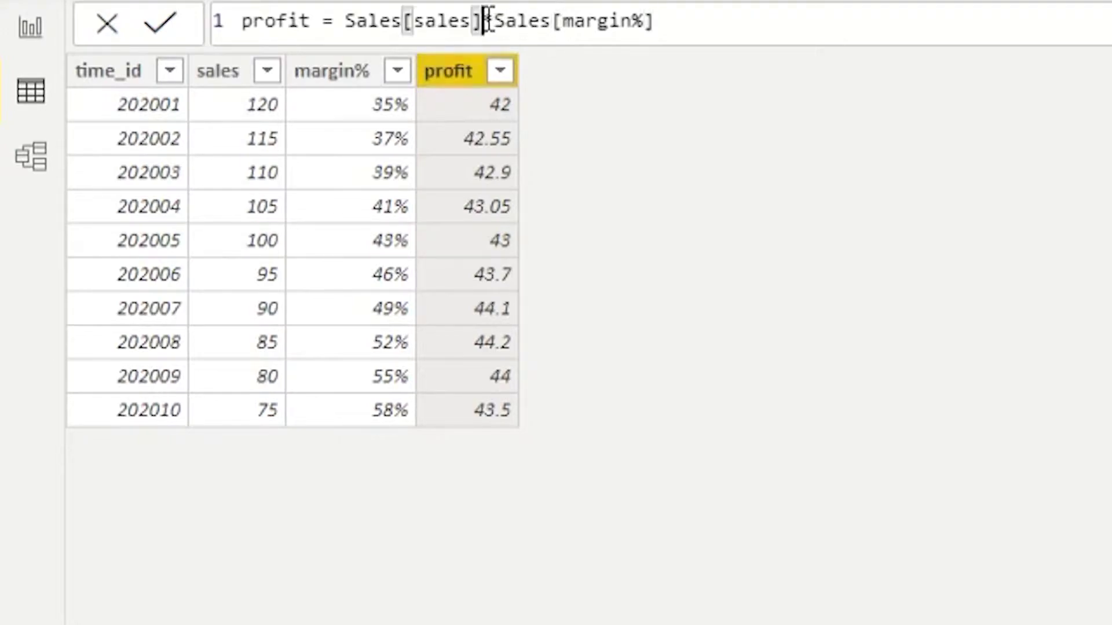
drag(485, 21, 346, 21)
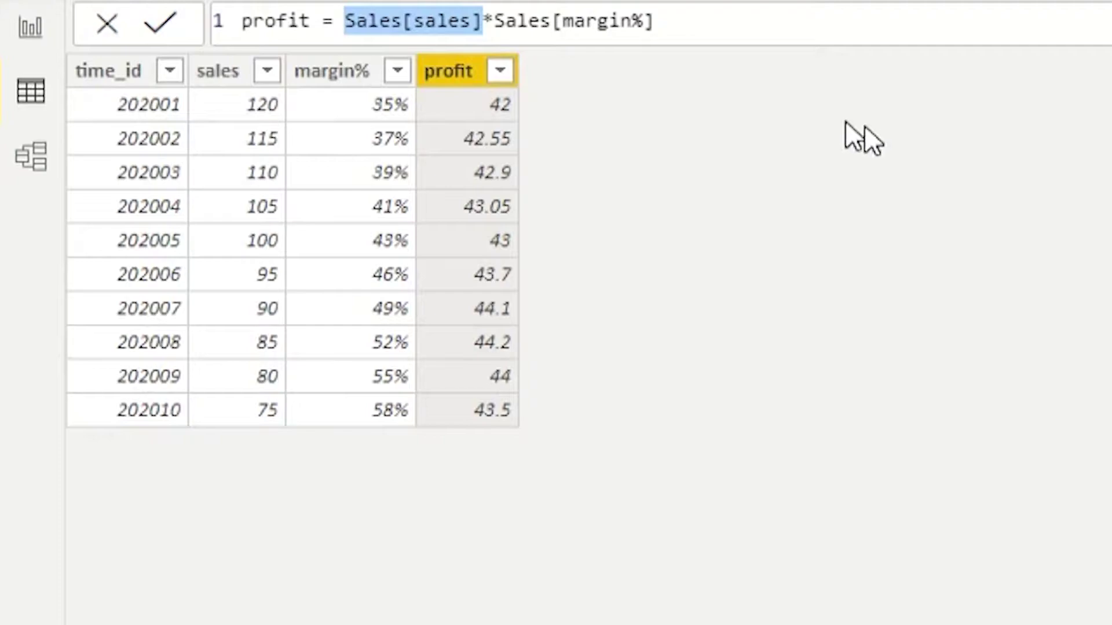
drag(654, 21, 492, 21)
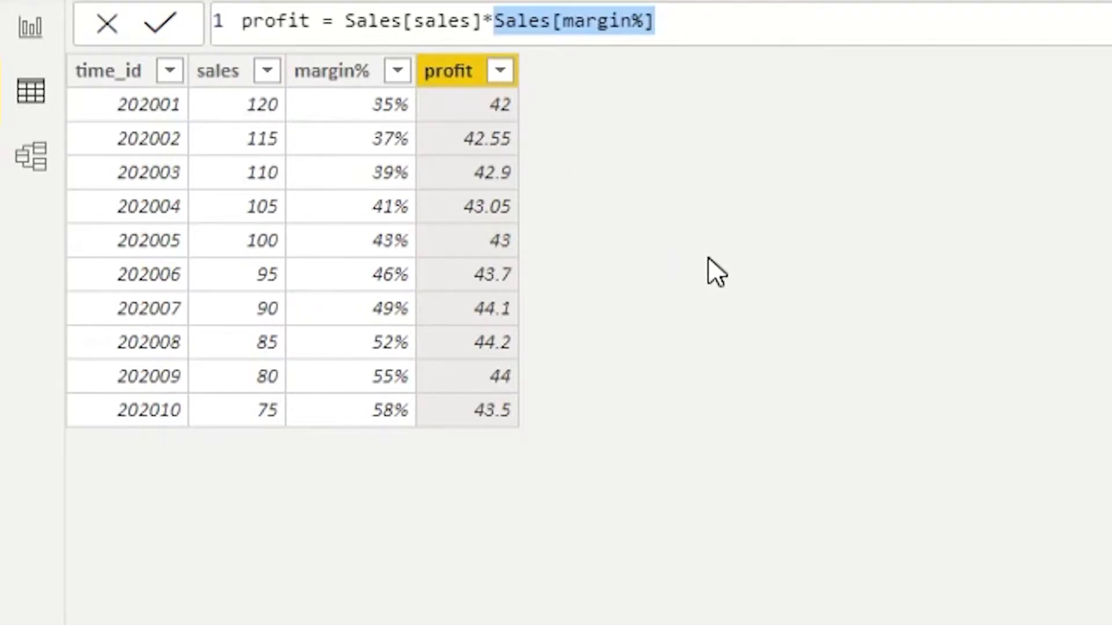
click(732, 29)
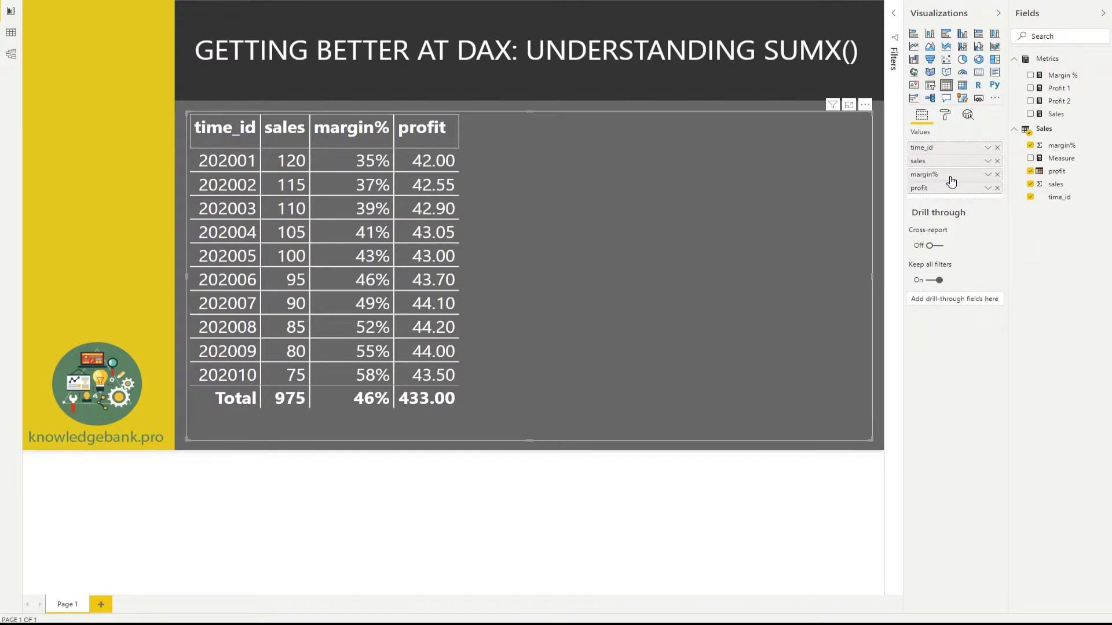
Open the empty Profit 1 measure from the Fields pane in the formula bar
click(1058, 88)
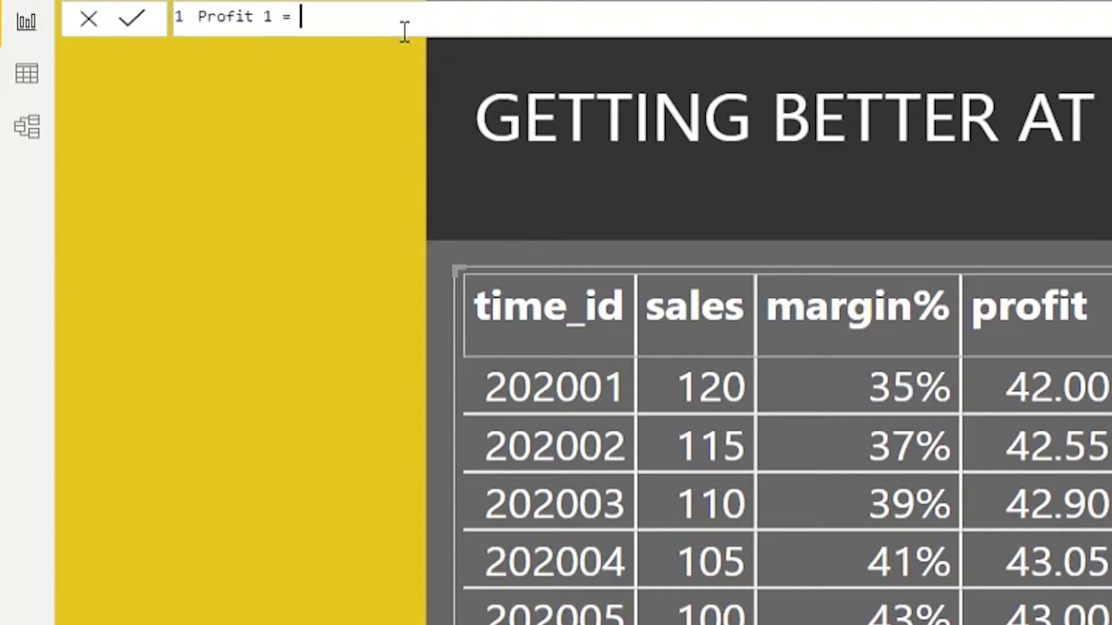
Enter sales[sales] * sales[margin%] as the Profit 1 expression and highlight its two terms
text(sales[sales] * sales[margin%)
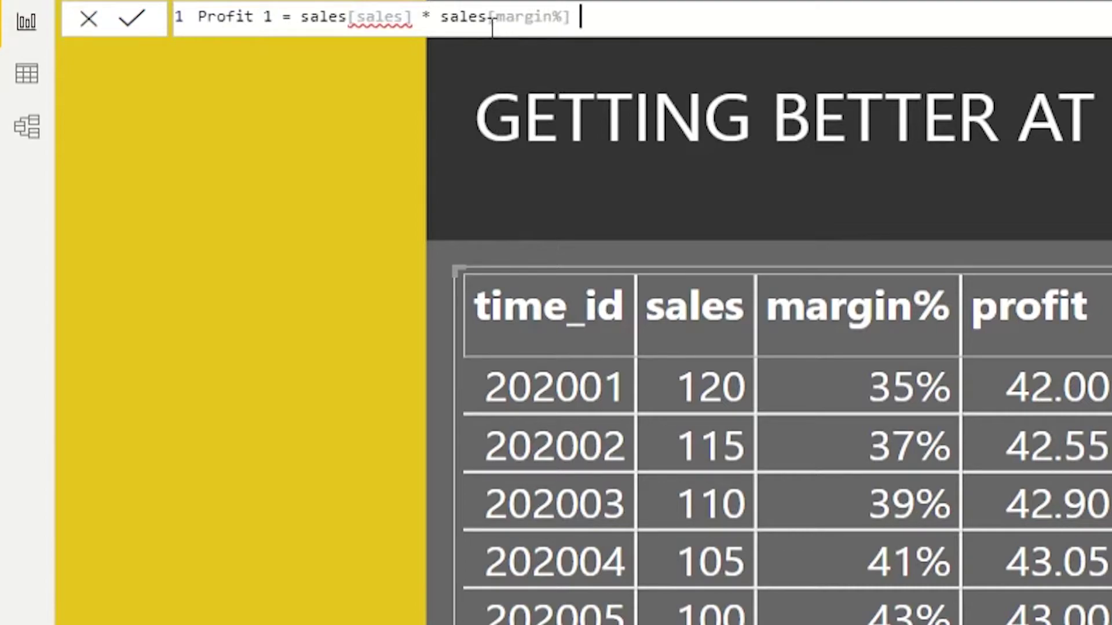
drag(421, 18, 303, 17)
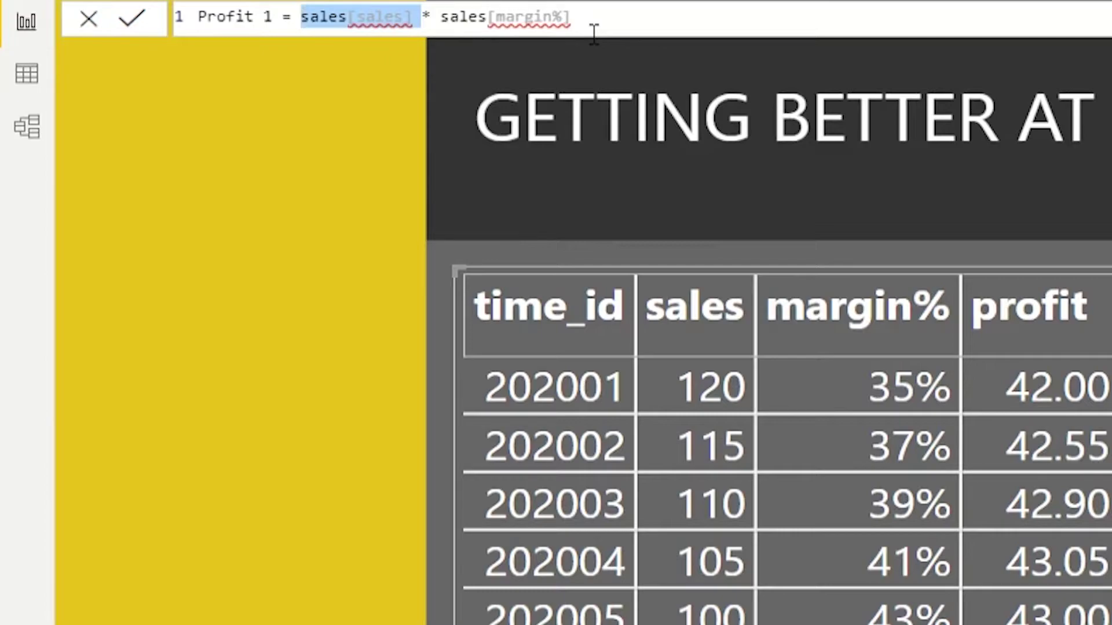
drag(428, 17, 302, 19)
drag(582, 17, 445, 22)
click(641, 20)
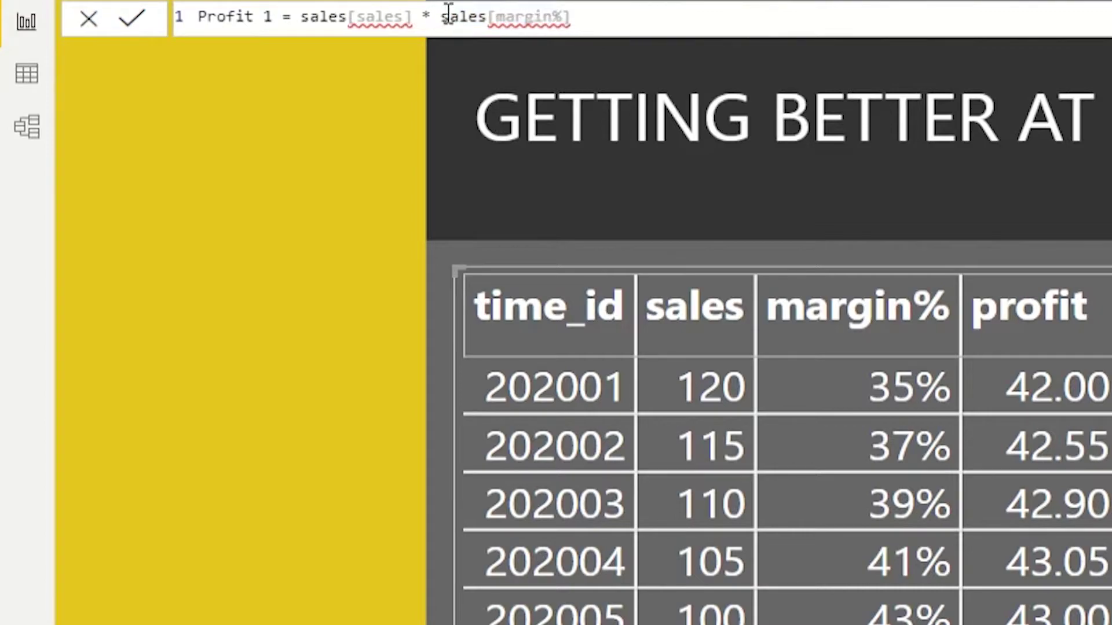
drag(418, 17, 365, 15)
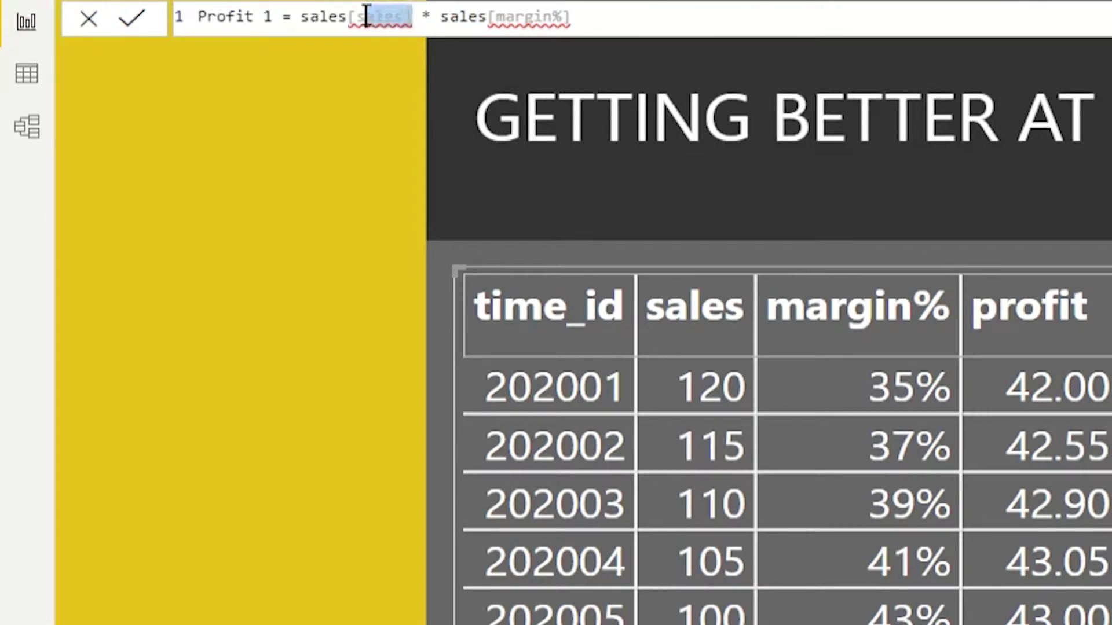
Replace the Profit 1 expression with SUM(Sales[sales])* as its first factor
drag(657, 19, 300, 18)
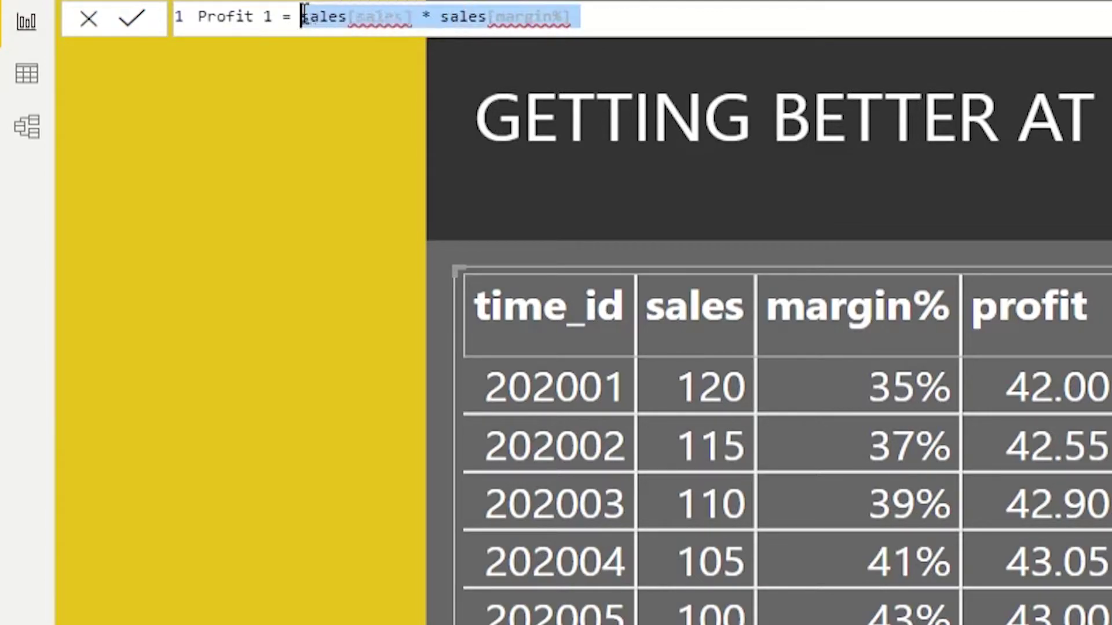
text(sum)
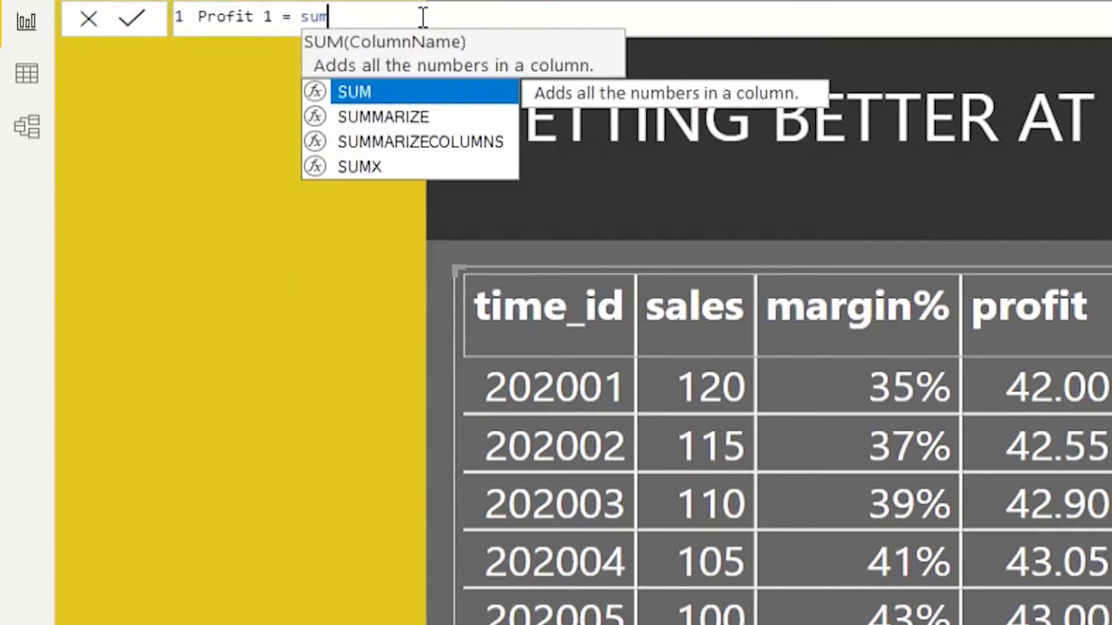
key(Tab)
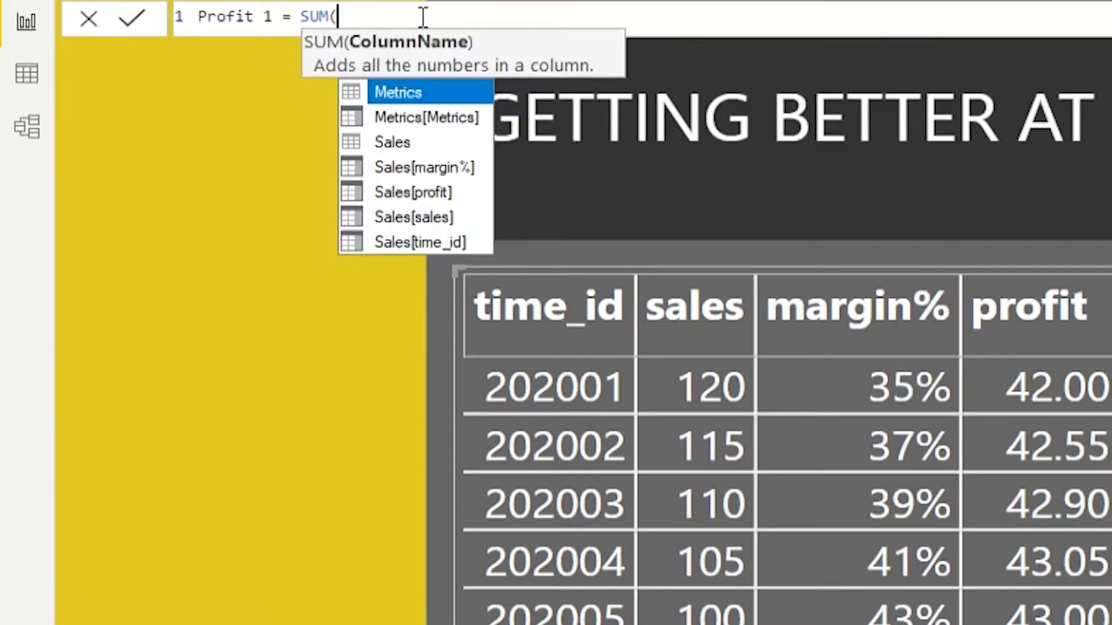
double_click(440, 219)
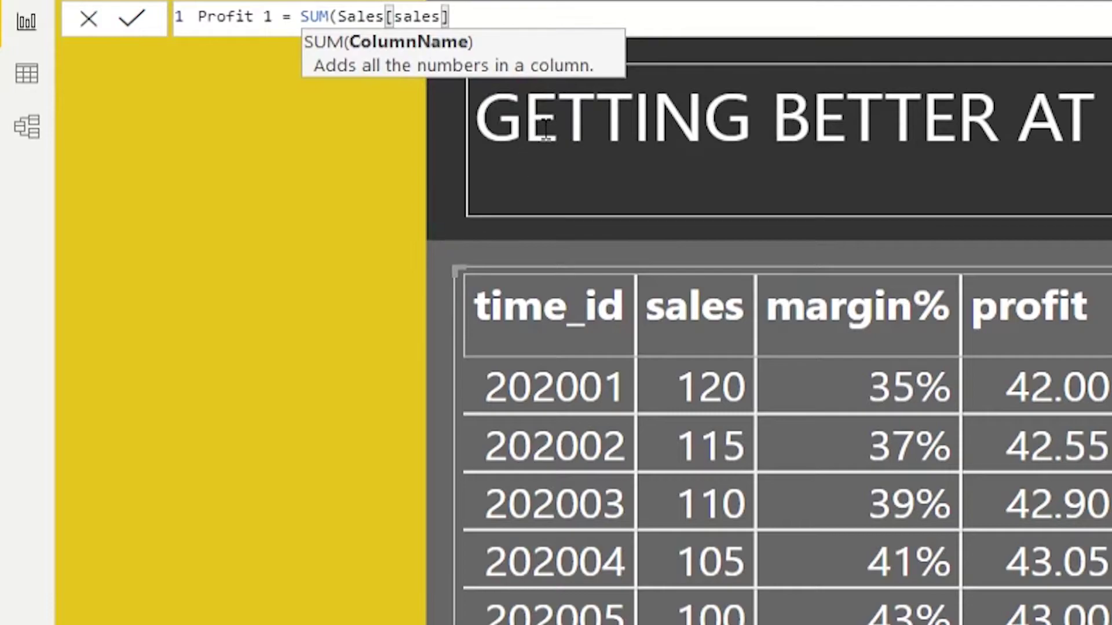
text()*)
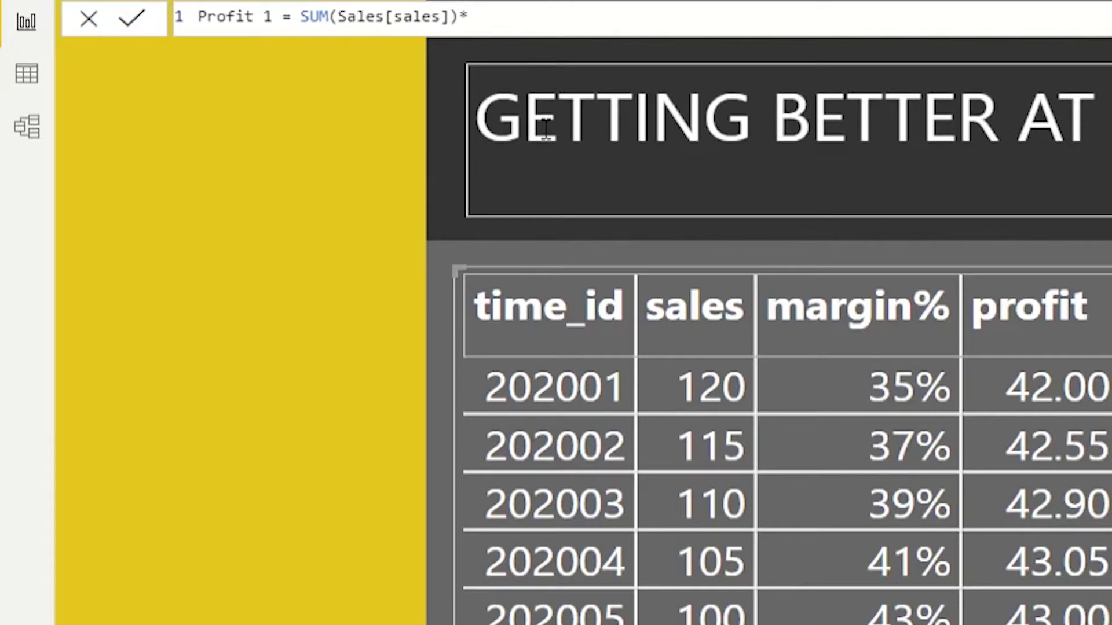
Complete Profit 1 with AVERAGE(Sales[margin%]) and add it to the sales table visual
text(av)
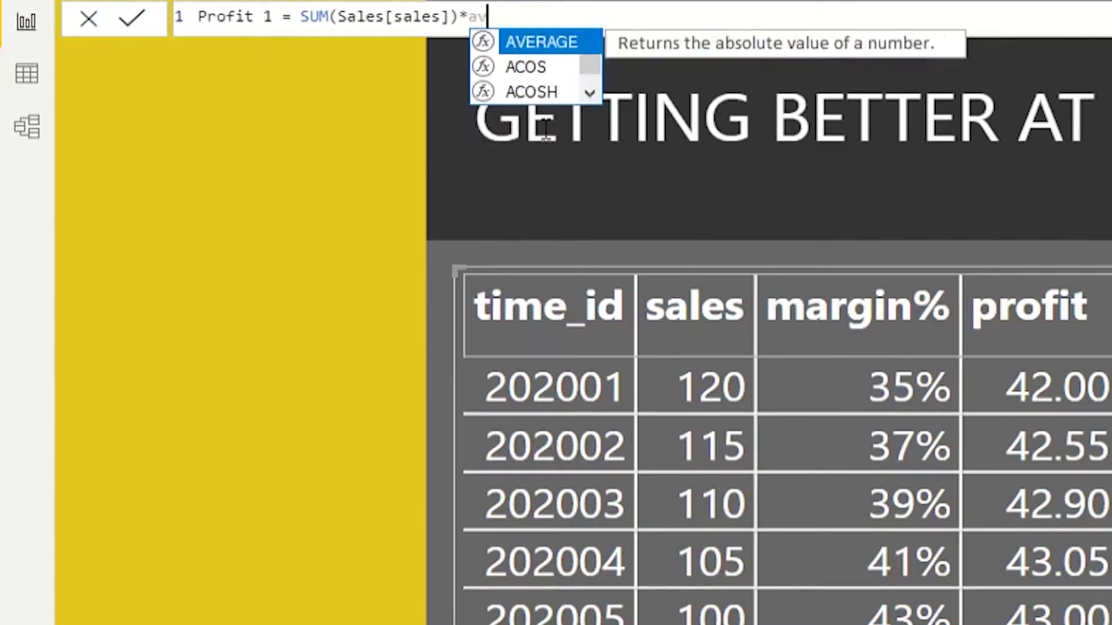
key(Tab)
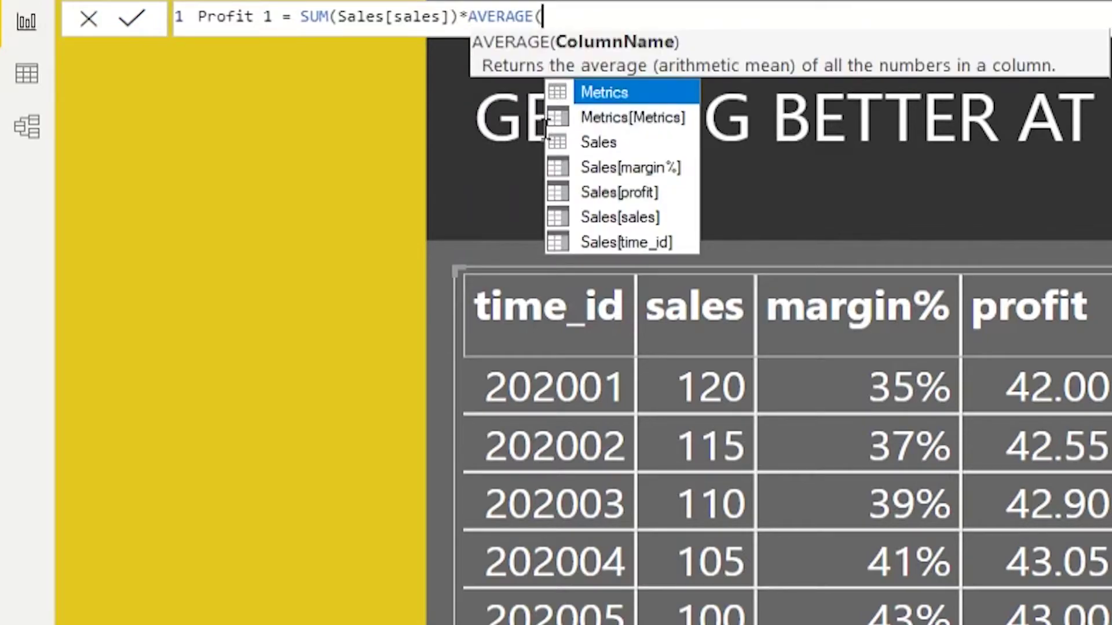
key(Down)
key(Down)
key(Down)
key(Tab)
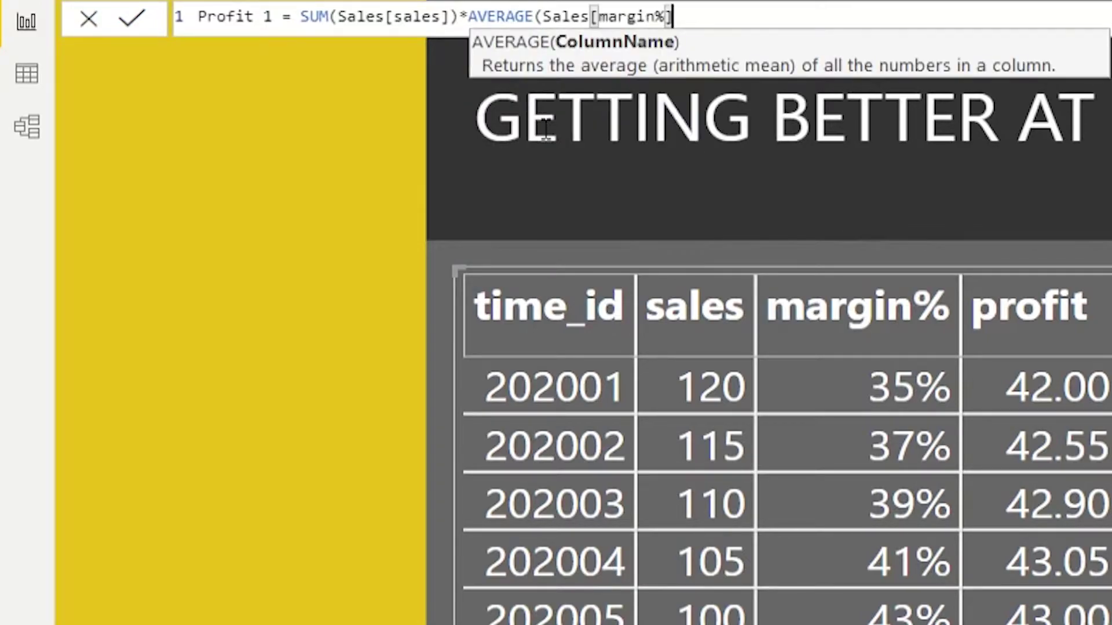
text())
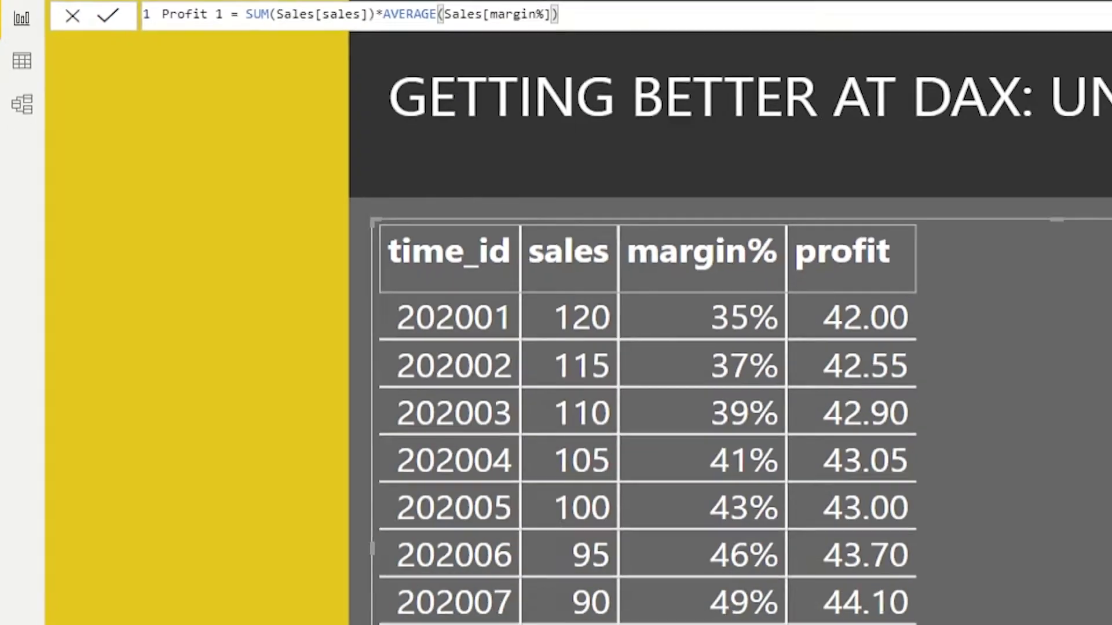
drag(1058, 88, 949, 201)
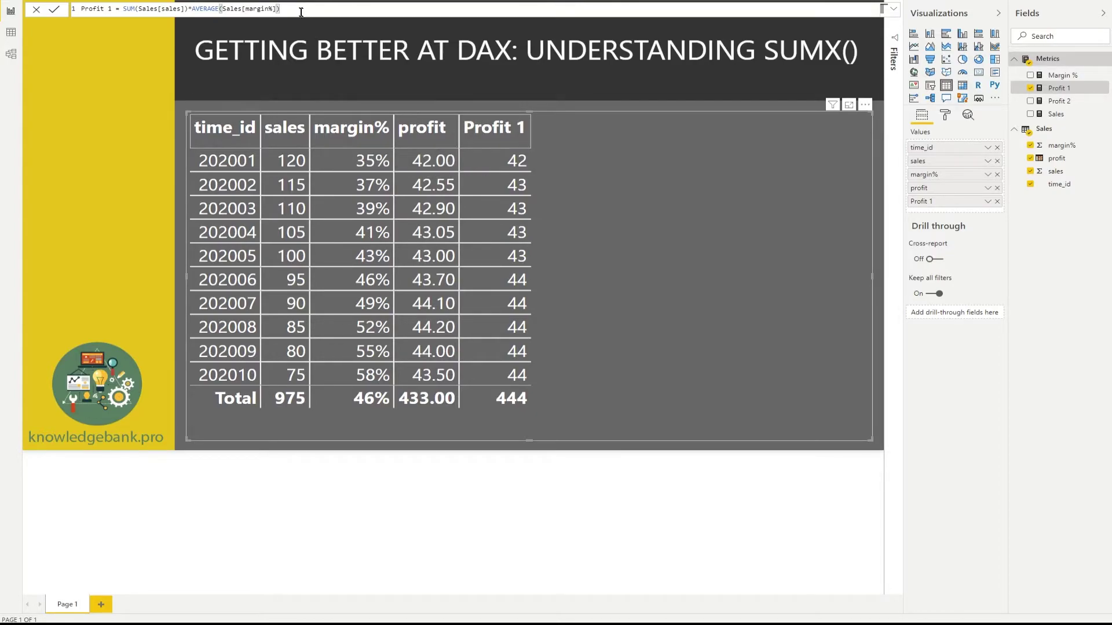
Highlight the SUM(Sales[sales]) and AVERAGE(Sales[margin%]) parts of the Profit 1 formula
drag(278, 8, 127, 8)
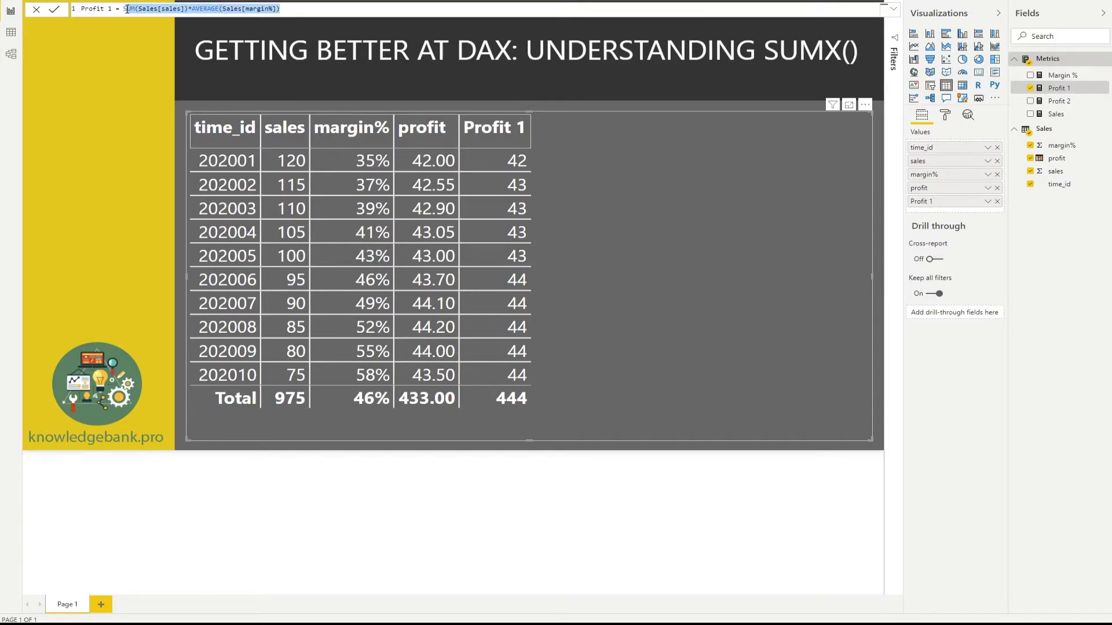
click(188, 9)
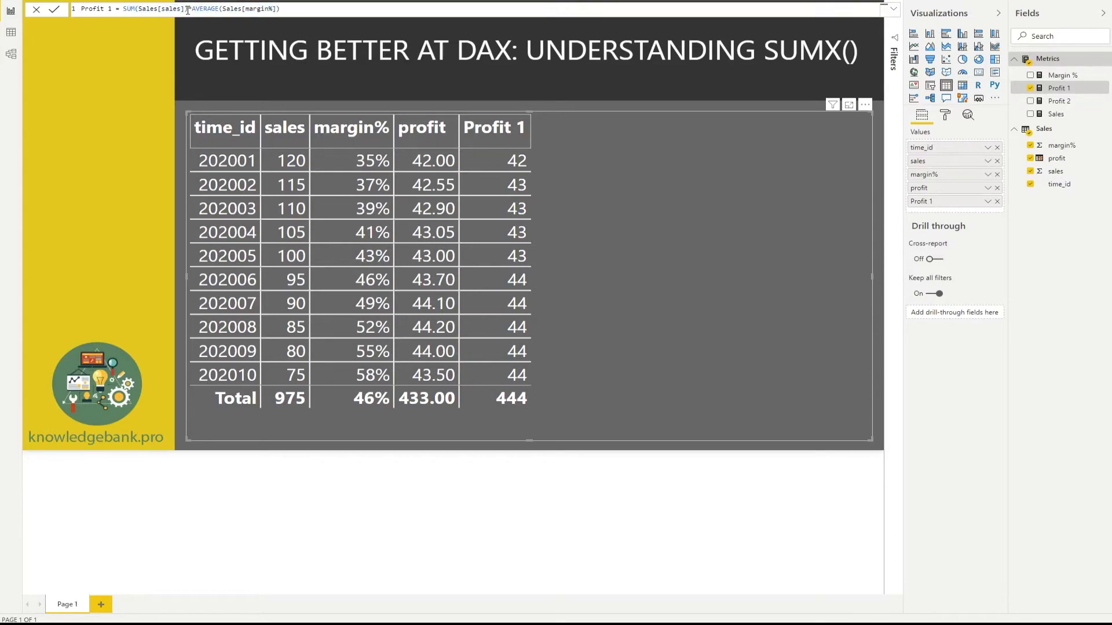
drag(188, 9, 123, 9)
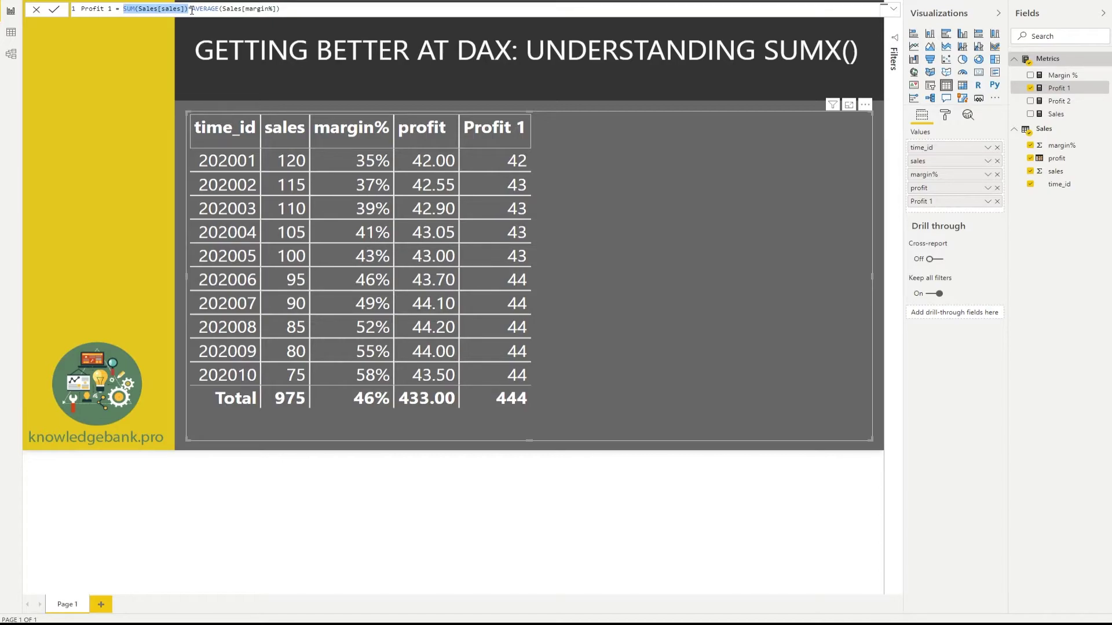
drag(281, 9, 193, 9)
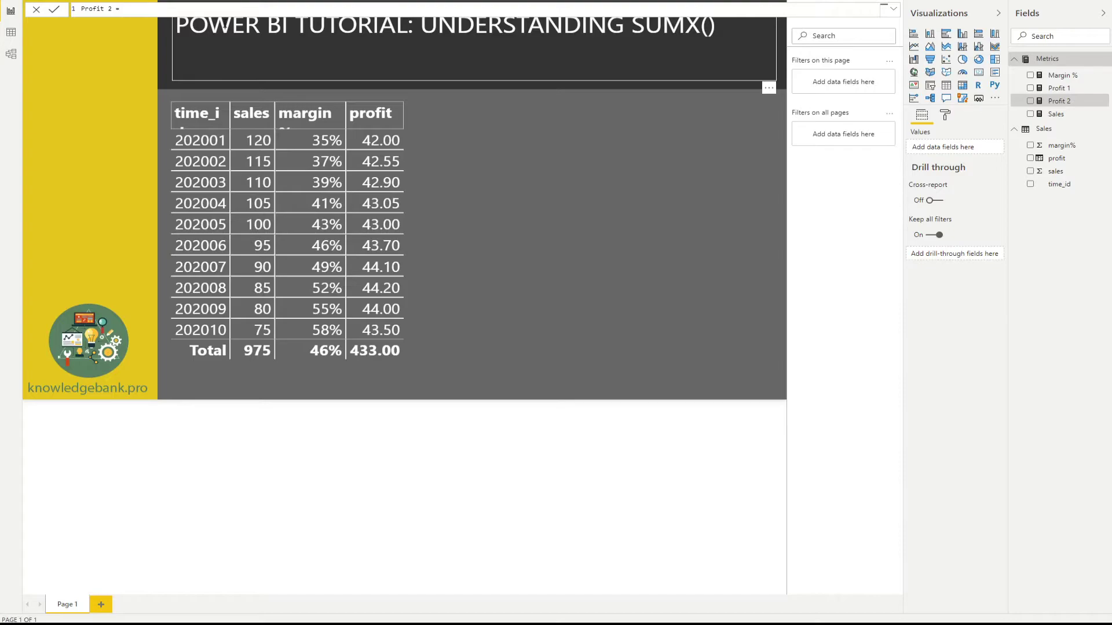
Start the Profit 2 formula as SUMX(Sales, with Sales as the table argument
text(SUMX()
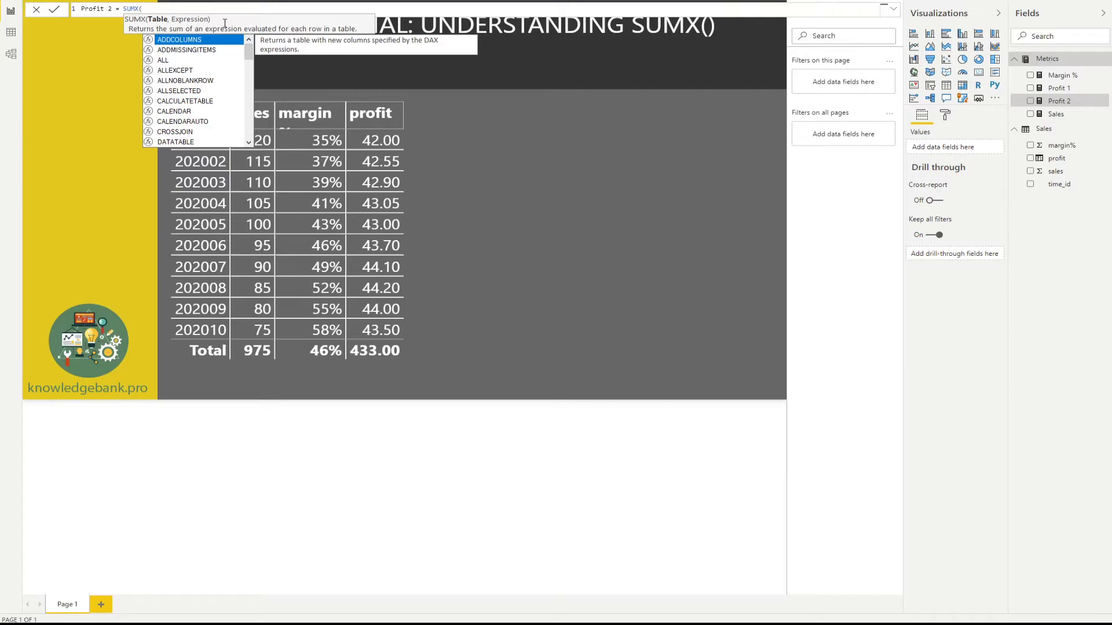
text(s)
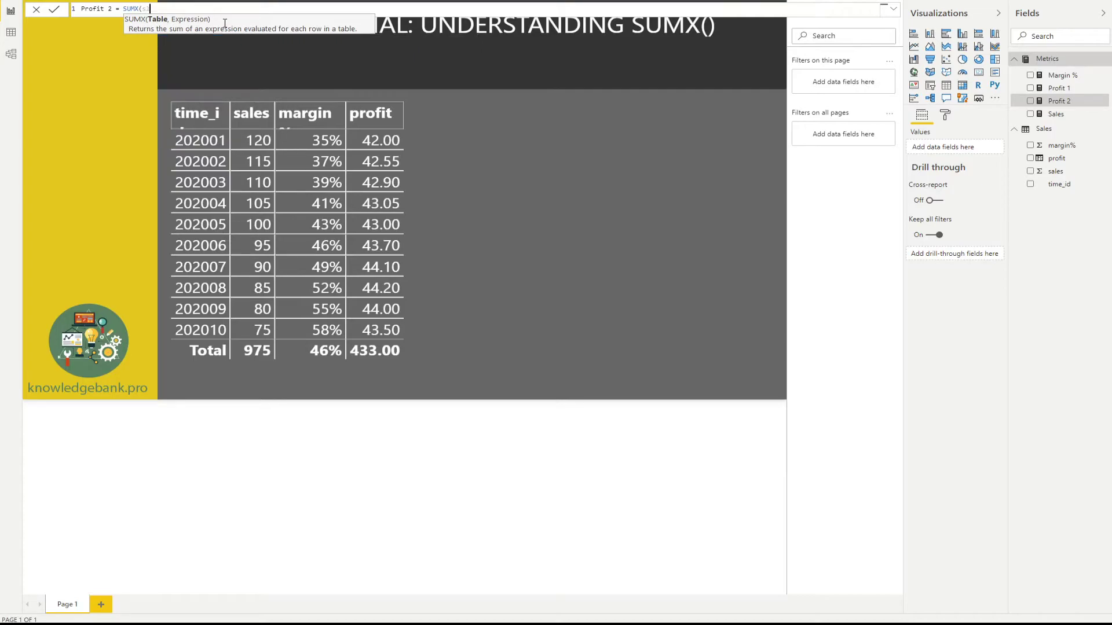
key(Tab)
text(,)
scroll(255, 6, up, 5)
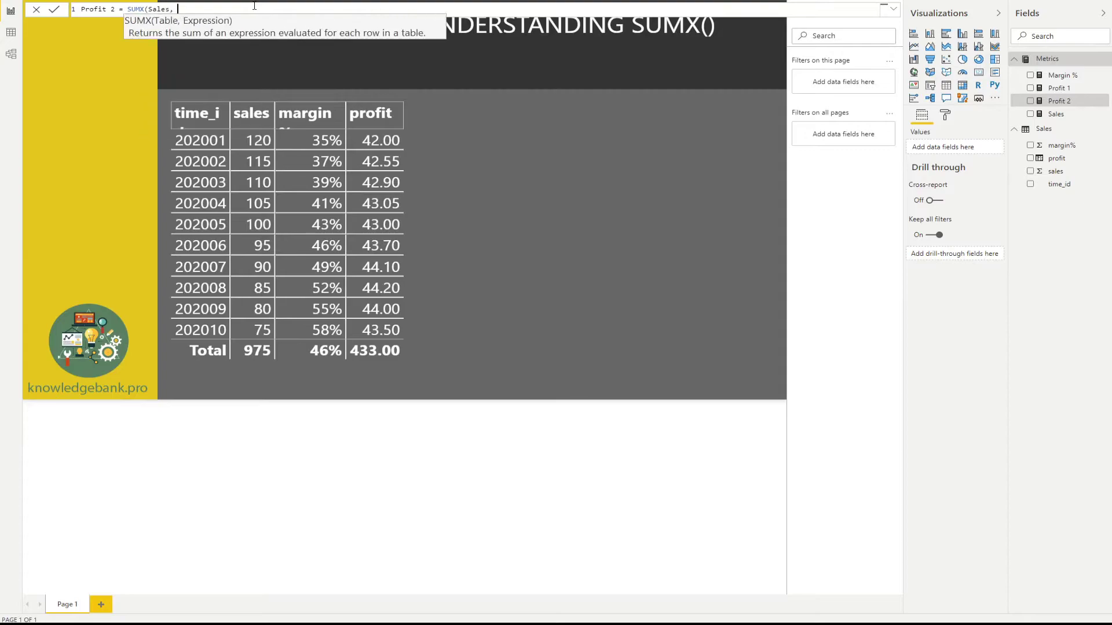
scroll(254, 6, up, 2)
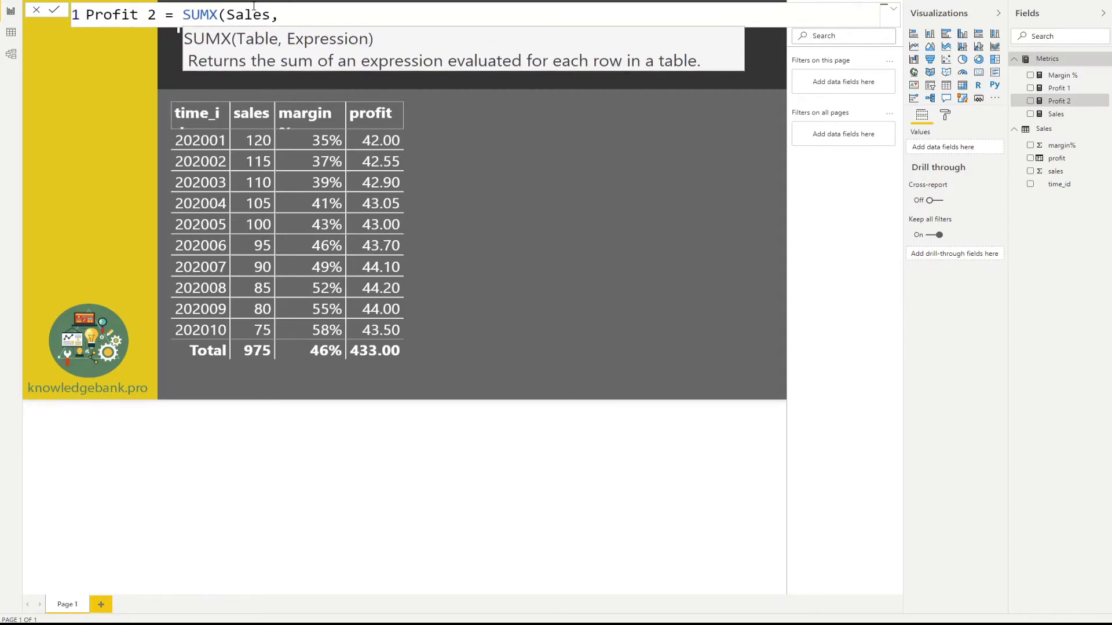
scroll(255, 7, up, 2)
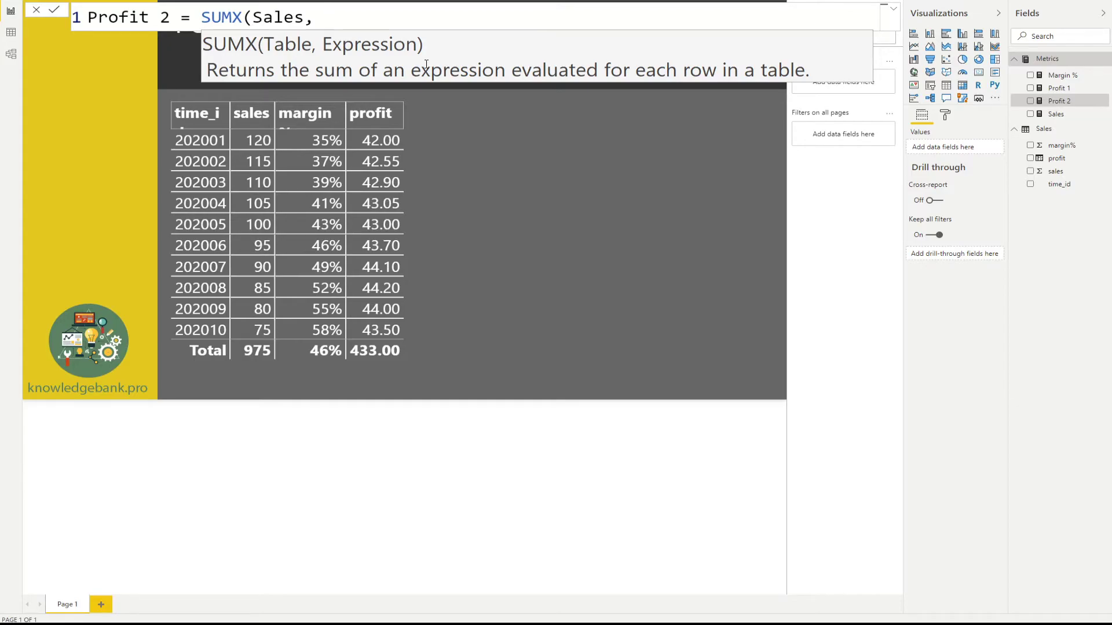
Add Sales[sales]*Sales[margin%] as the SUMX expression and close the parenthesis
text(d)
key(BackSpace)
text(sale)
key(Down)
key(Down)
key(Down)
key(Down)
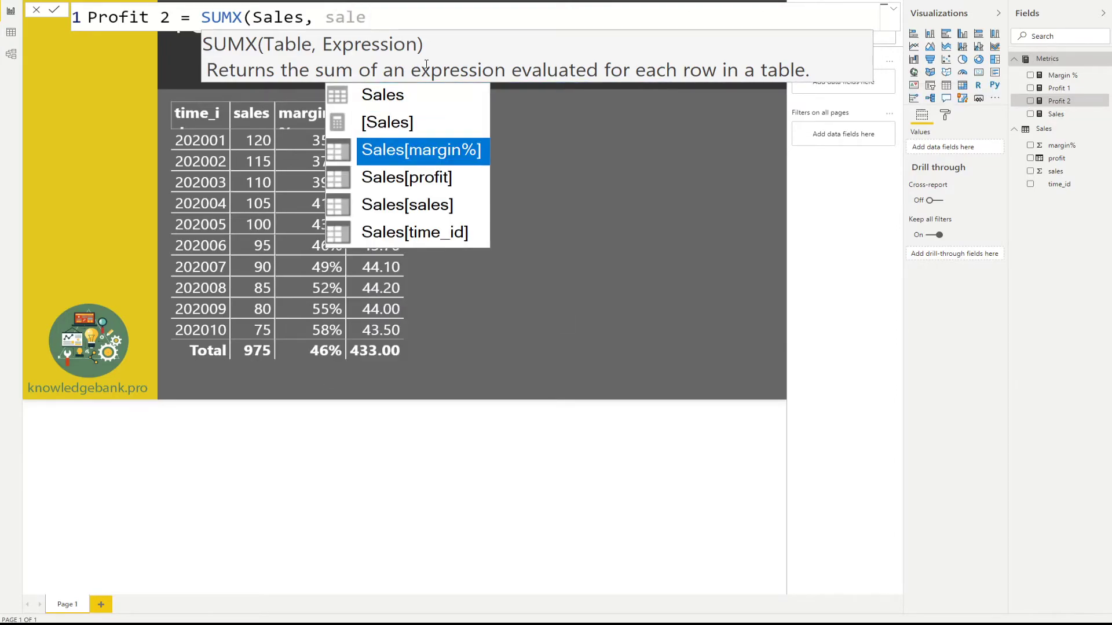
key(Tab)
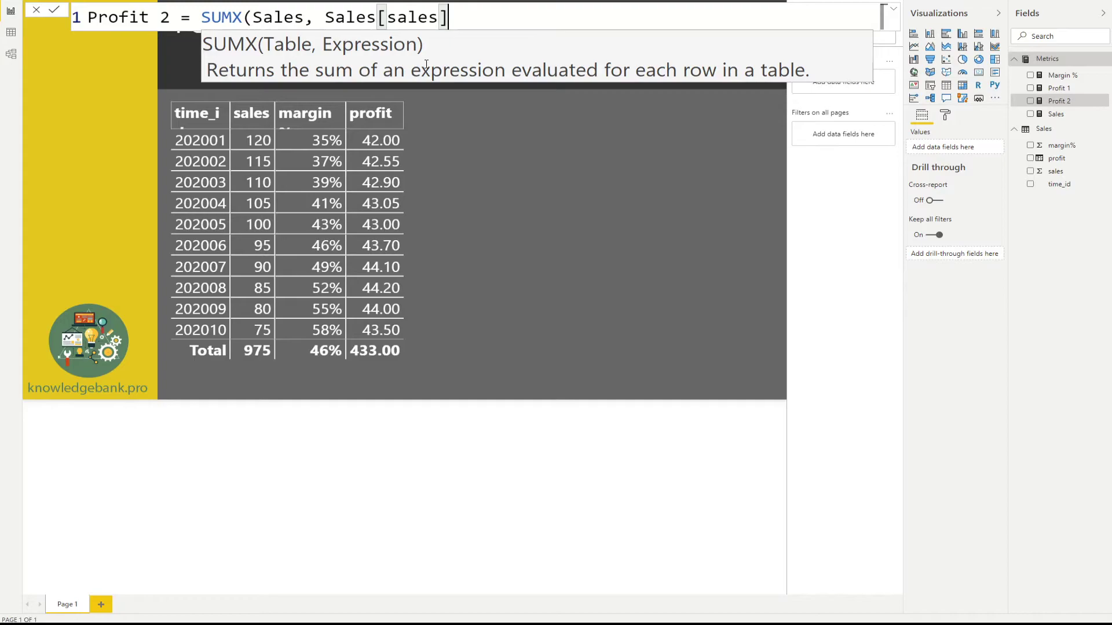
text(*ma)
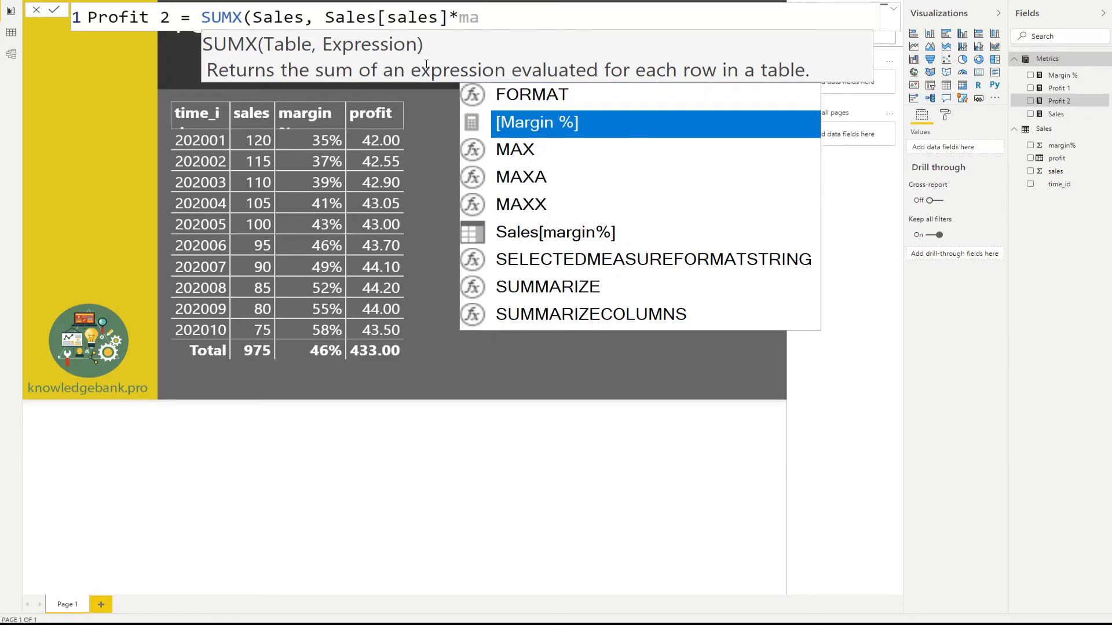
key(Down)
key(Down)
key(Down)
key(Down)
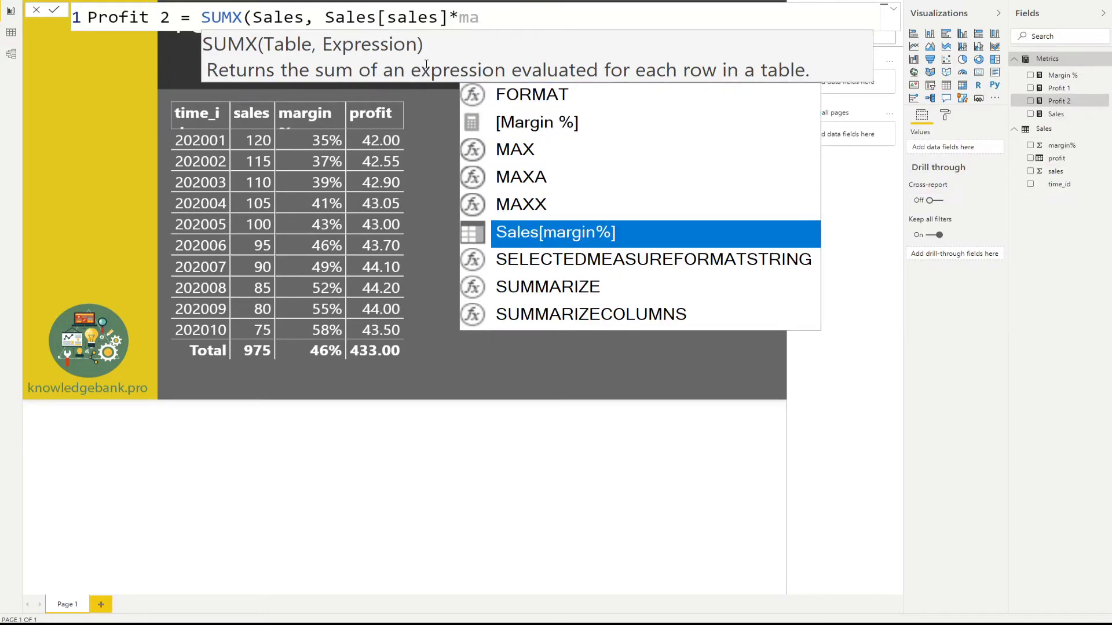
key(Tab)
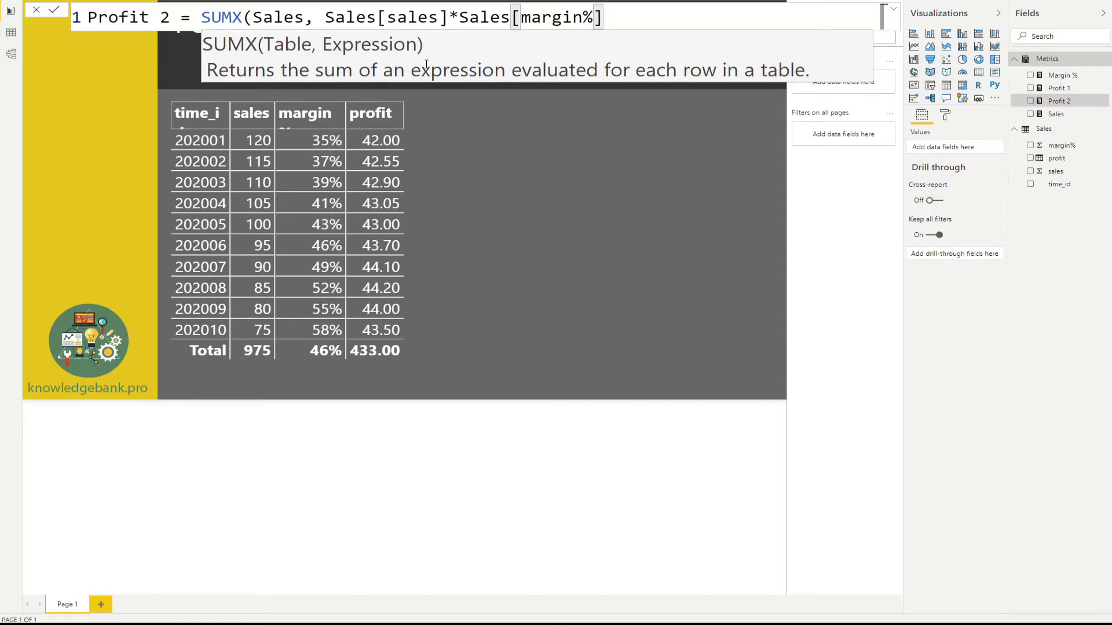
text())
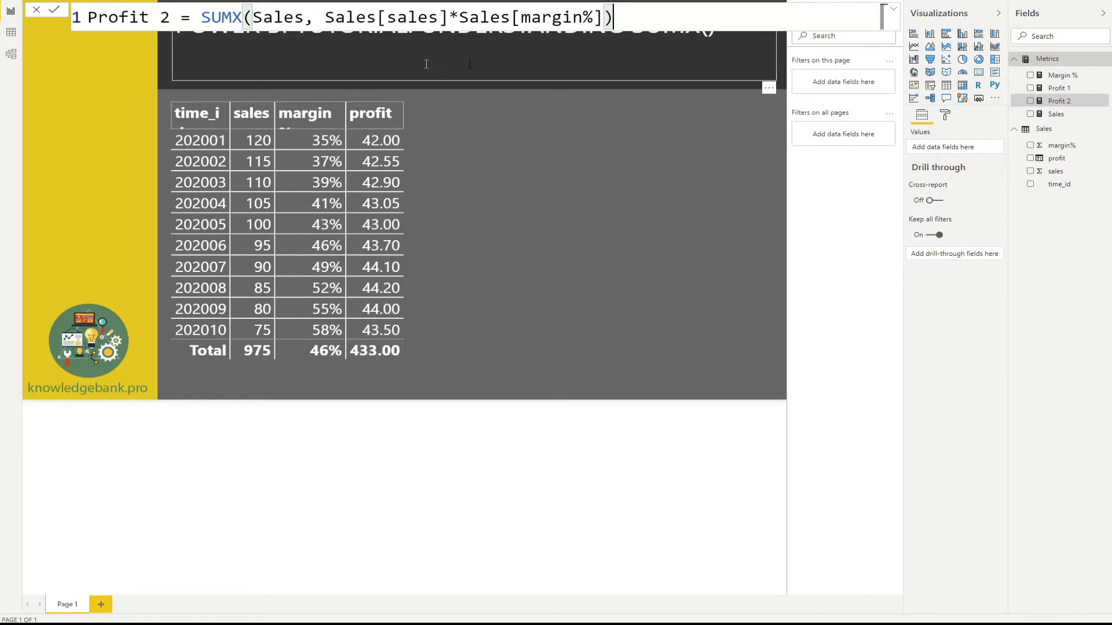
click(451, 17)
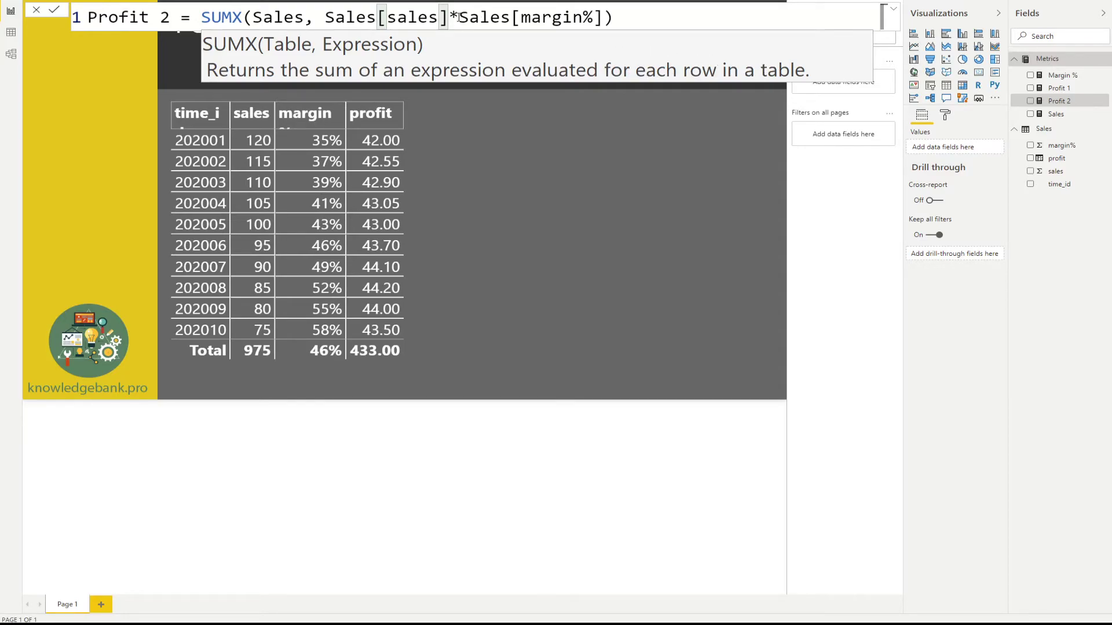
drag(453, 17, 328, 17)
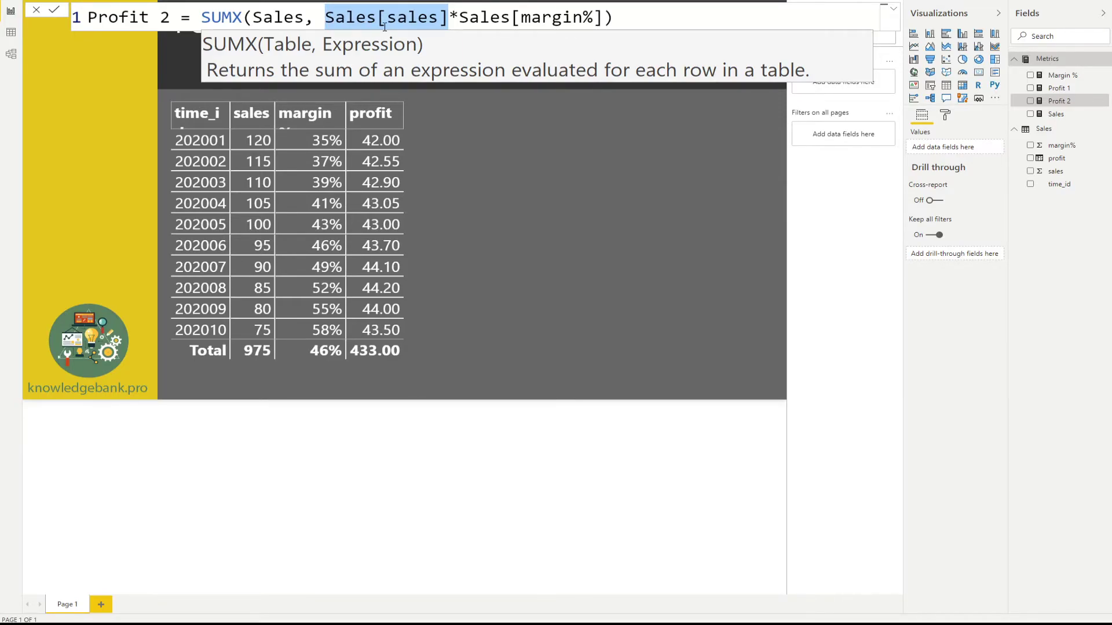
click(453, 17)
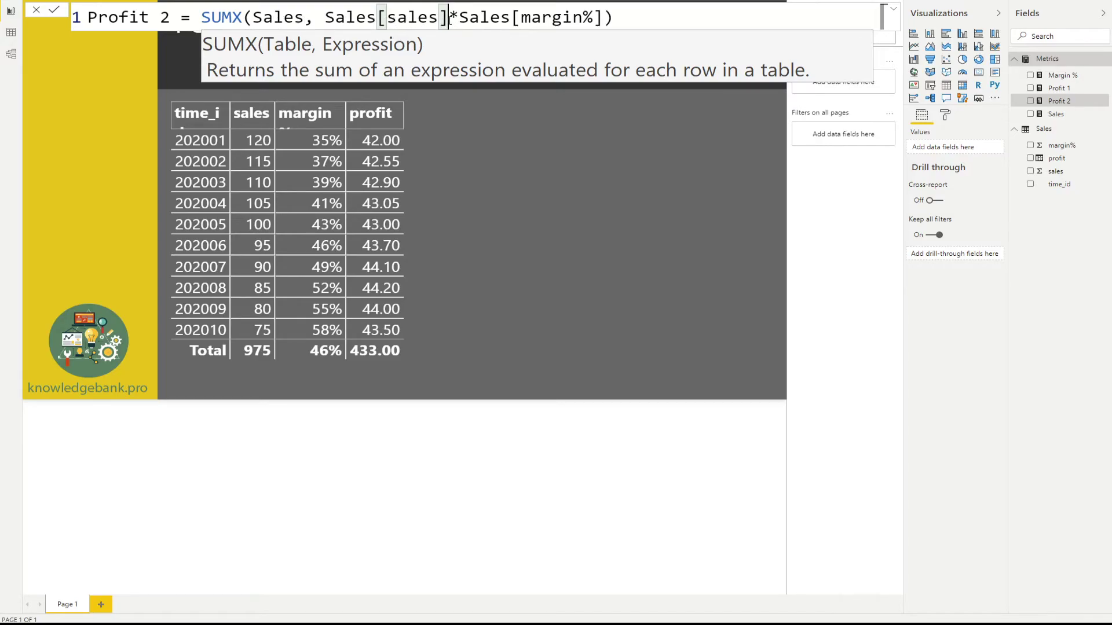
drag(450, 19, 325, 18)
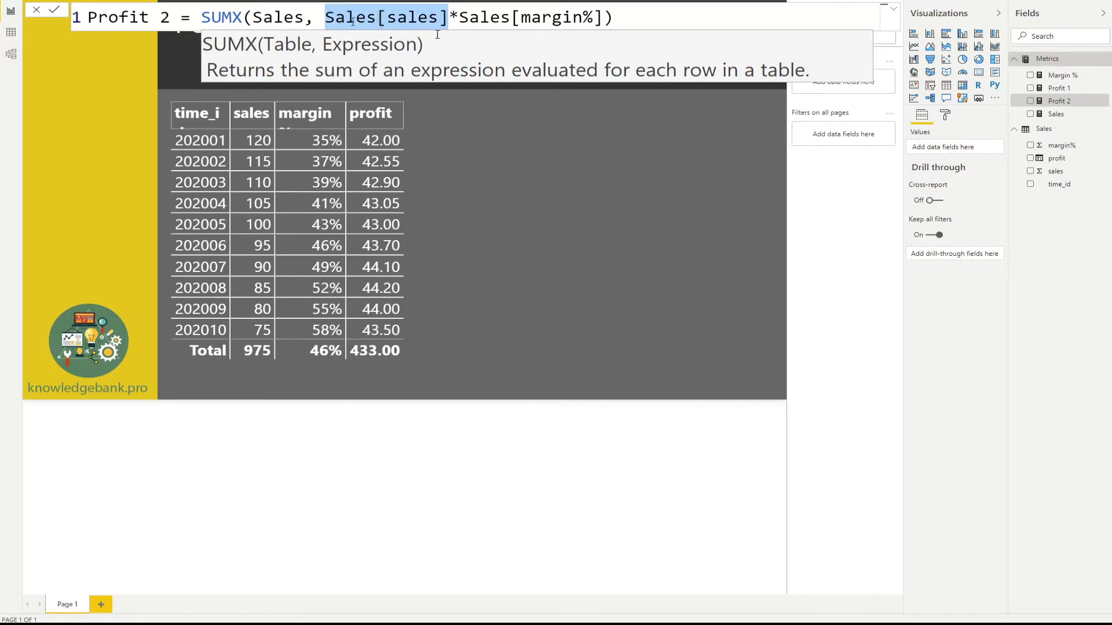
click(573, 139)
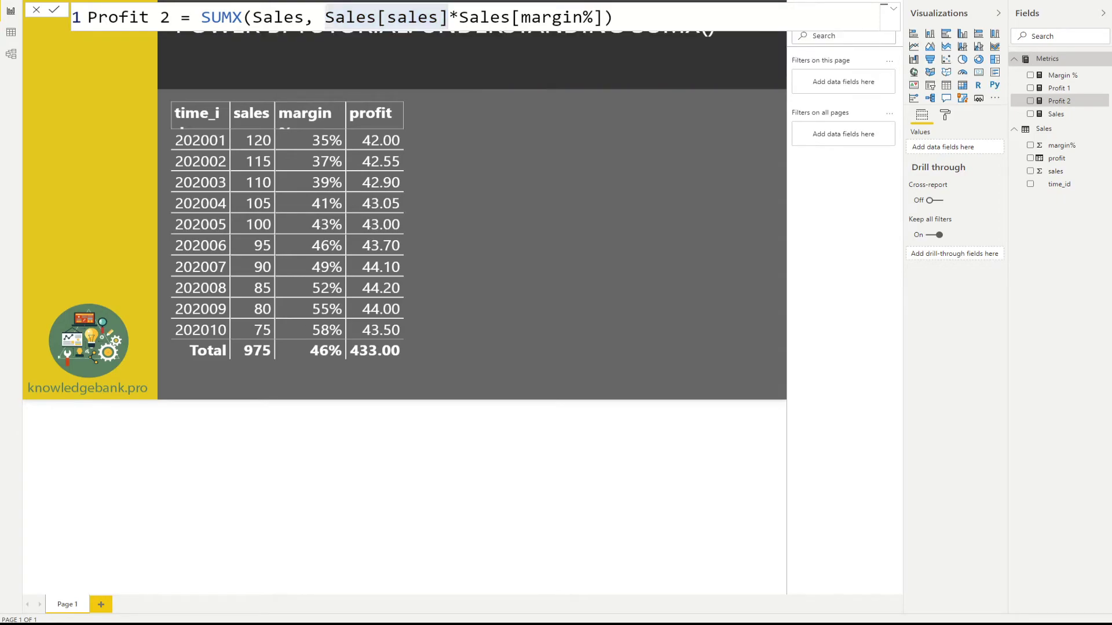
click(607, 18)
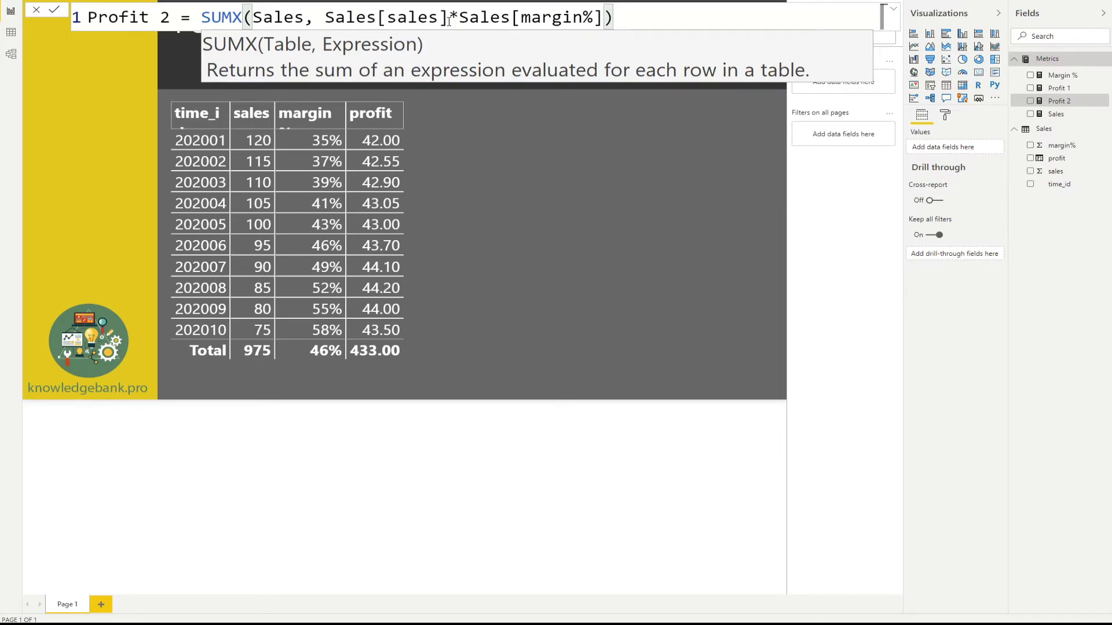
drag(448, 20, 324, 21)
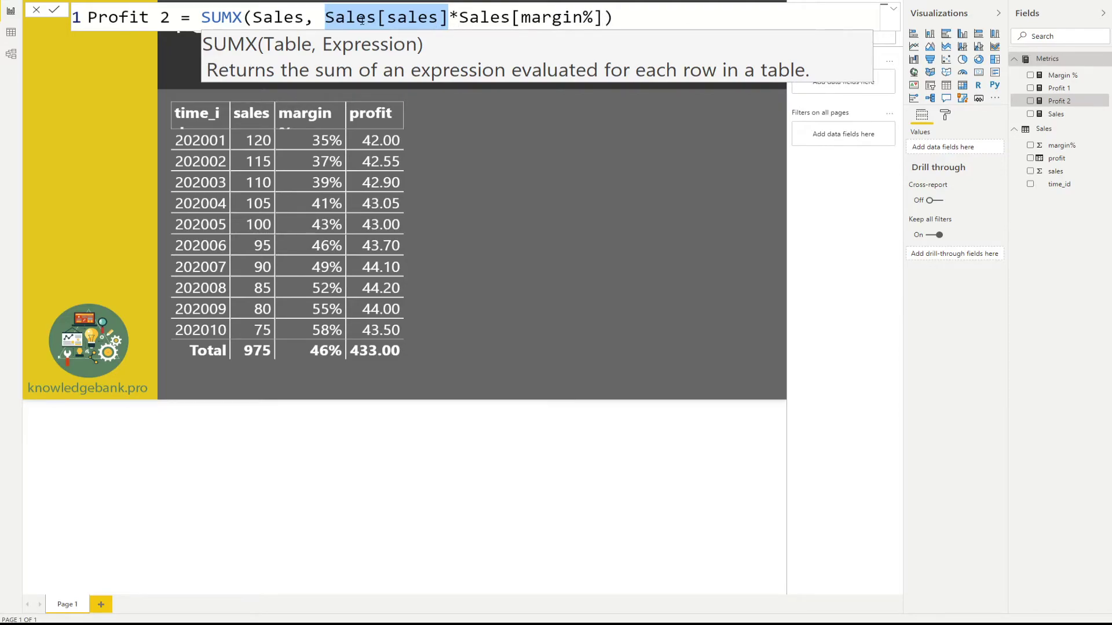
click(428, 19)
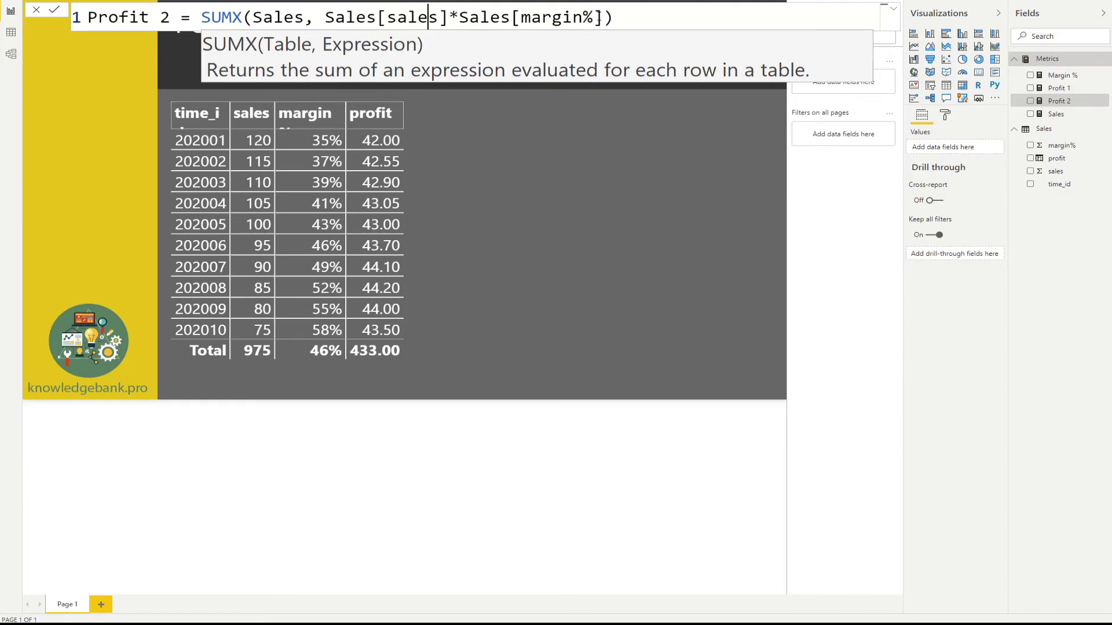
click(428, 17)
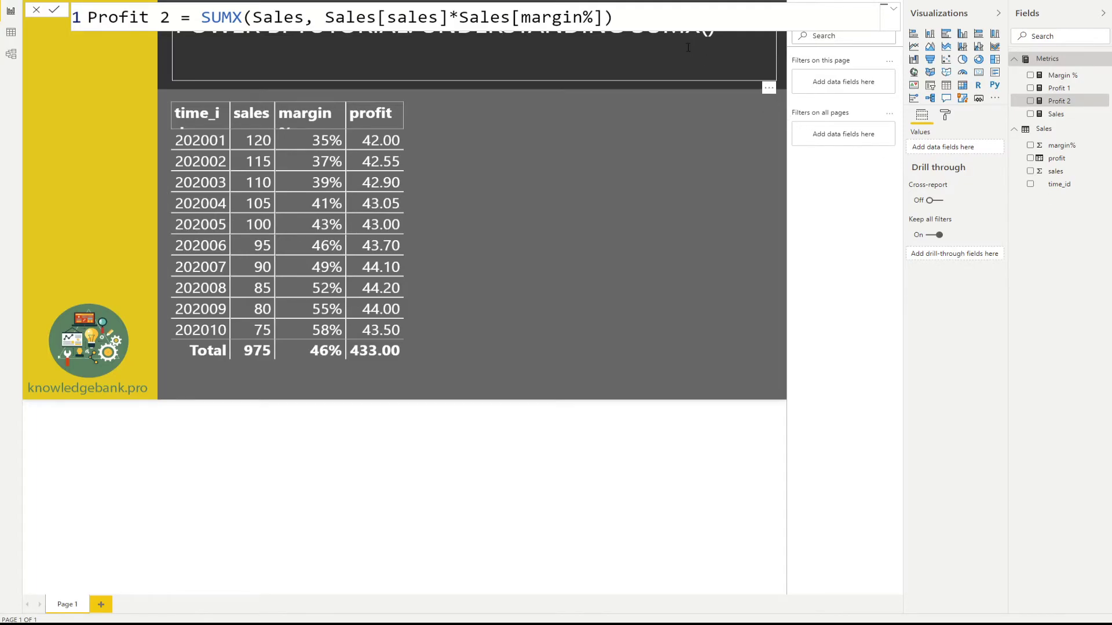
Delete both SUMX arguments, leaving only SUMX( in the Profit 2 formula
drag(634, 18, 232, 18)
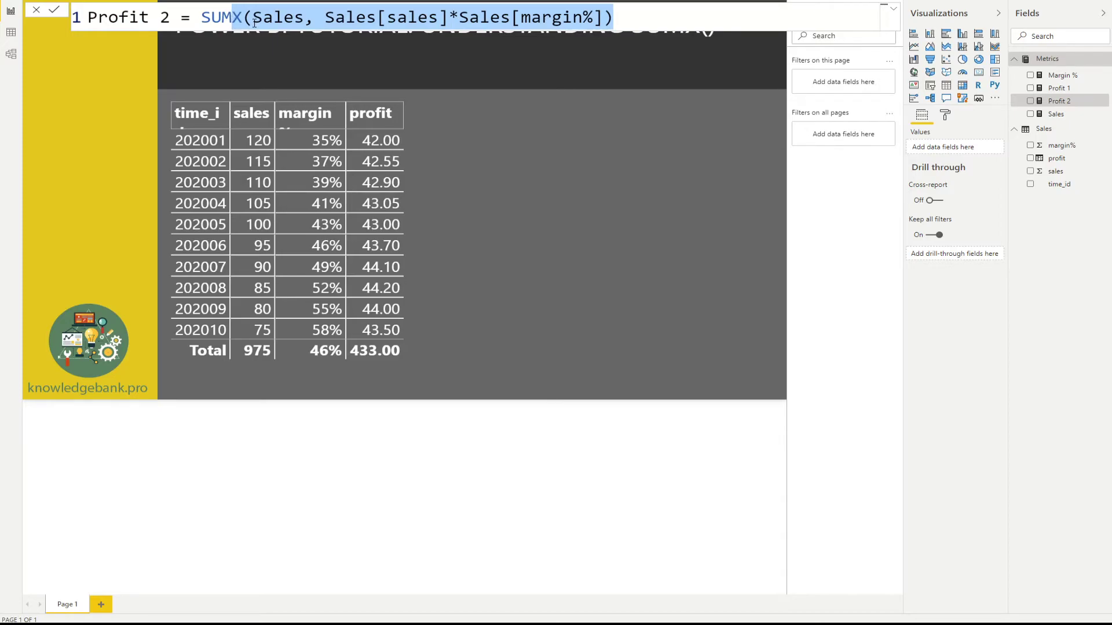
text(()
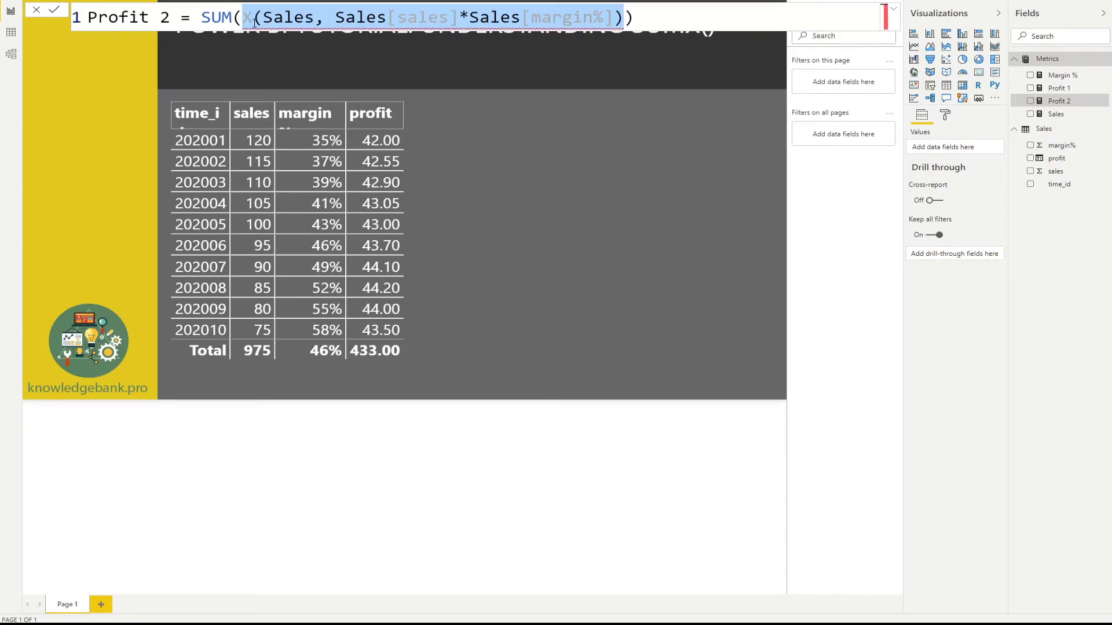
key(Delete)
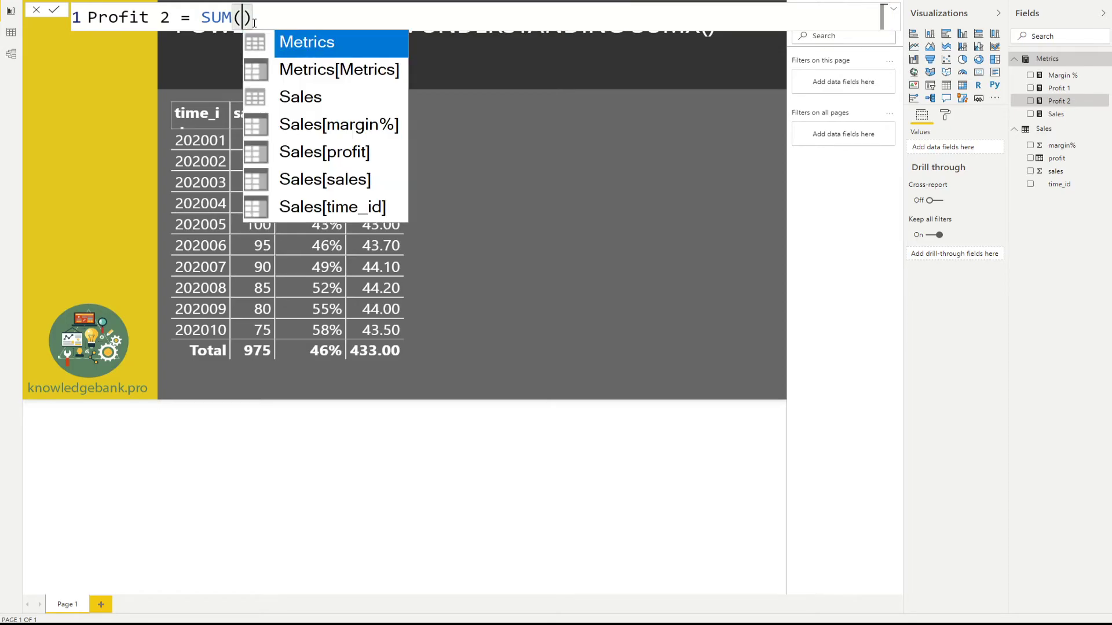
key(Delete)
key(BackSpace)
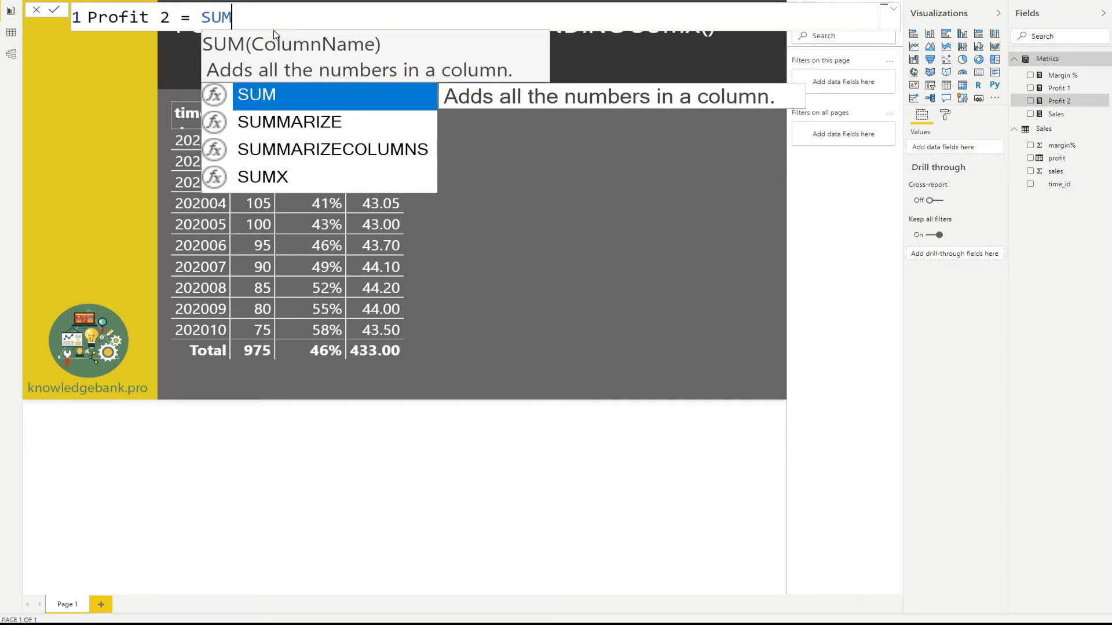
text(()
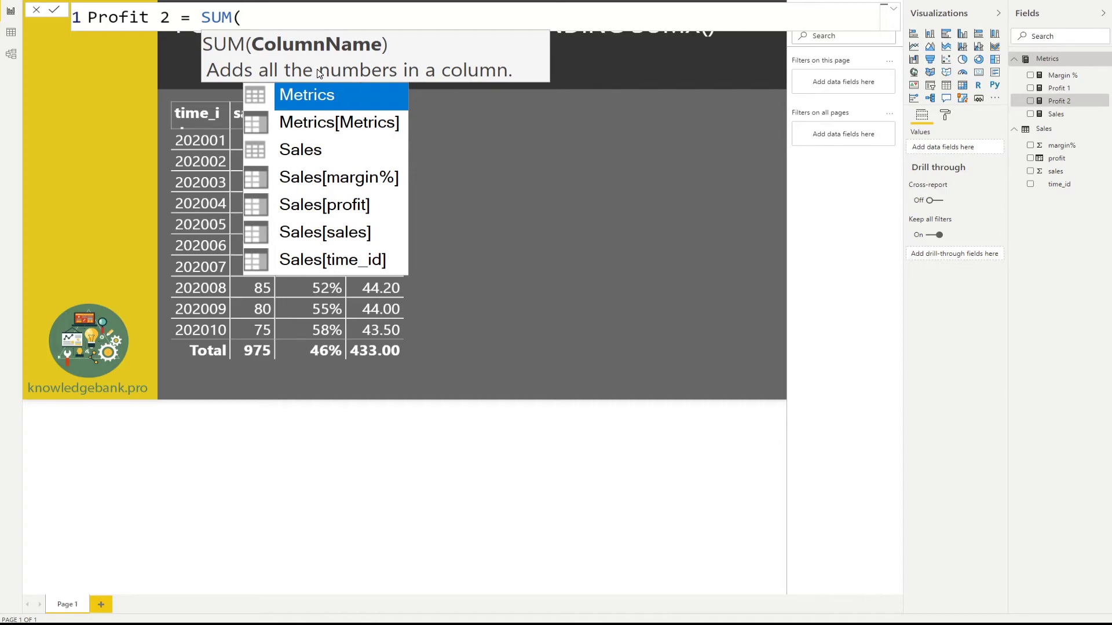
key(BackSpace)
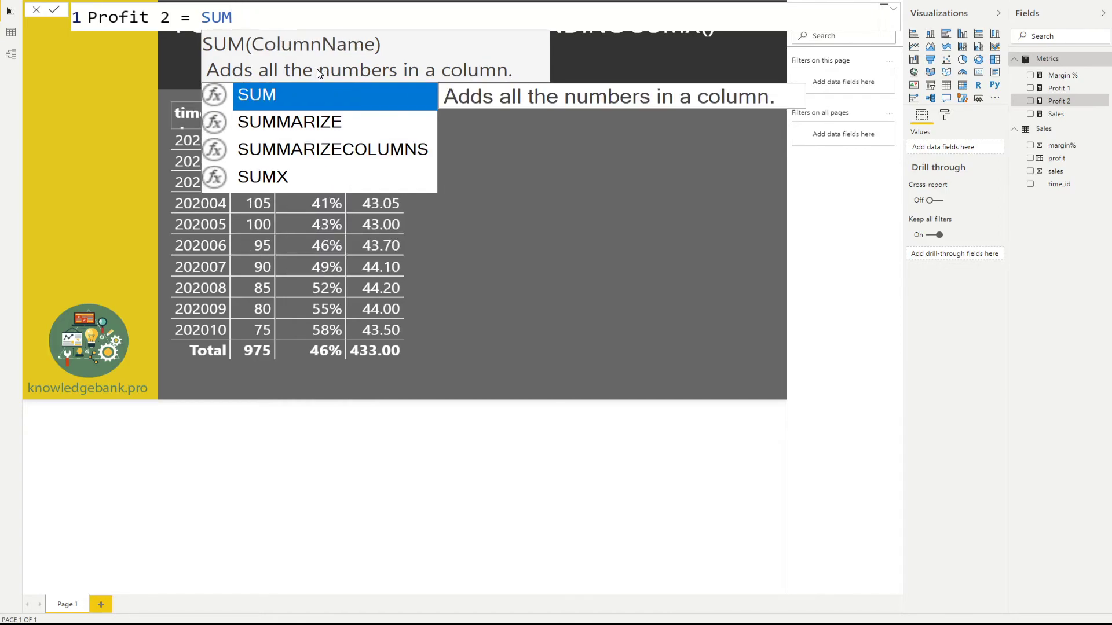
text(x)
key(Tab)
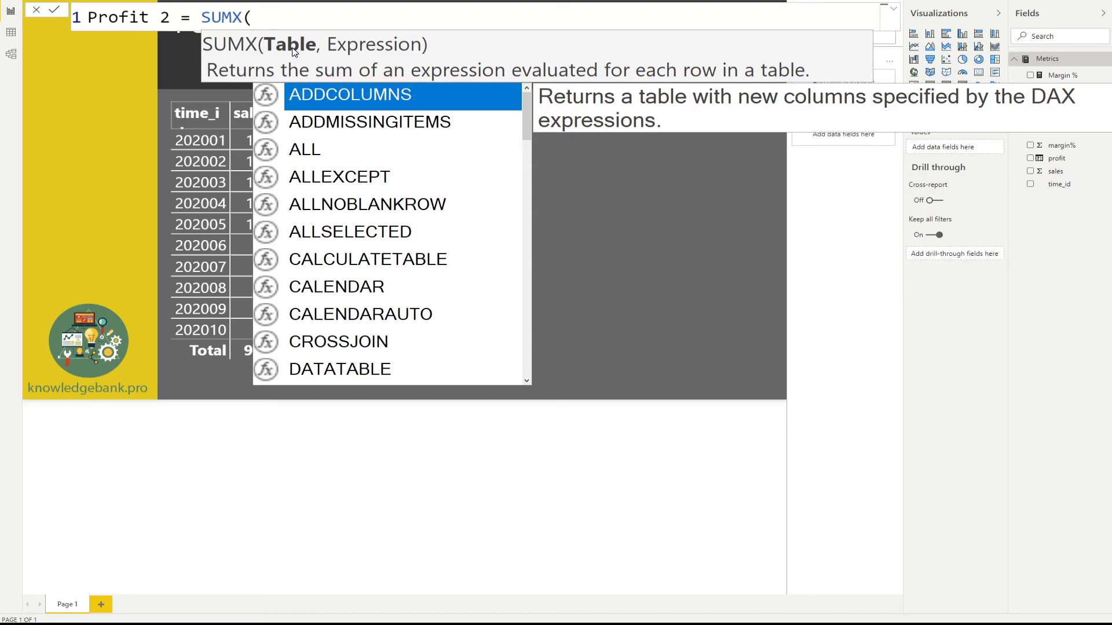
Type Sales, as the SUMX table argument
text(Sales)
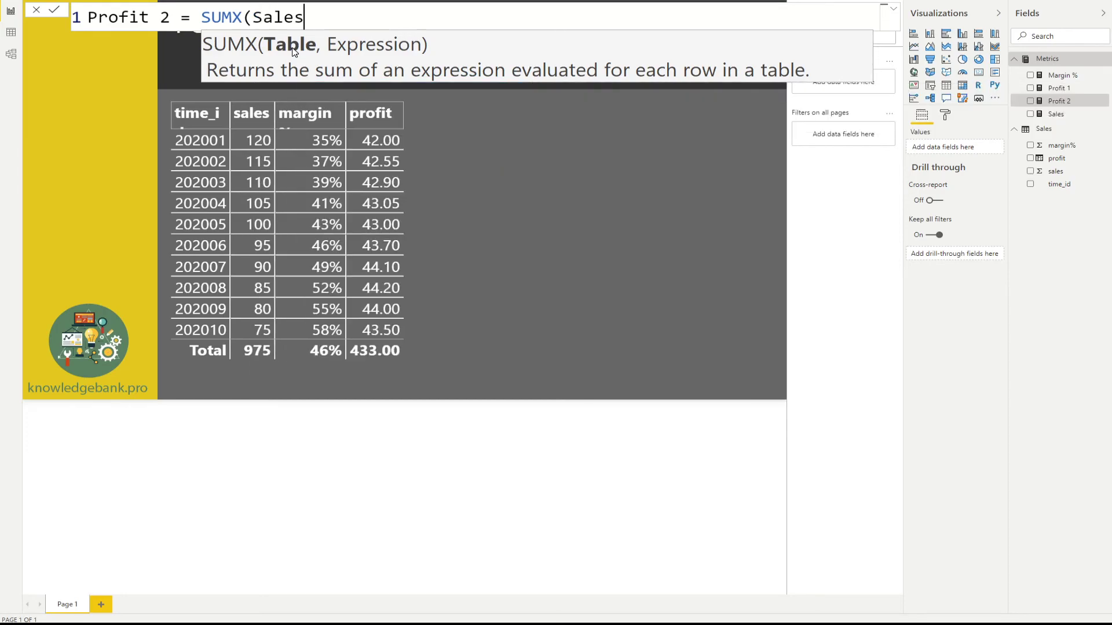
text(,)
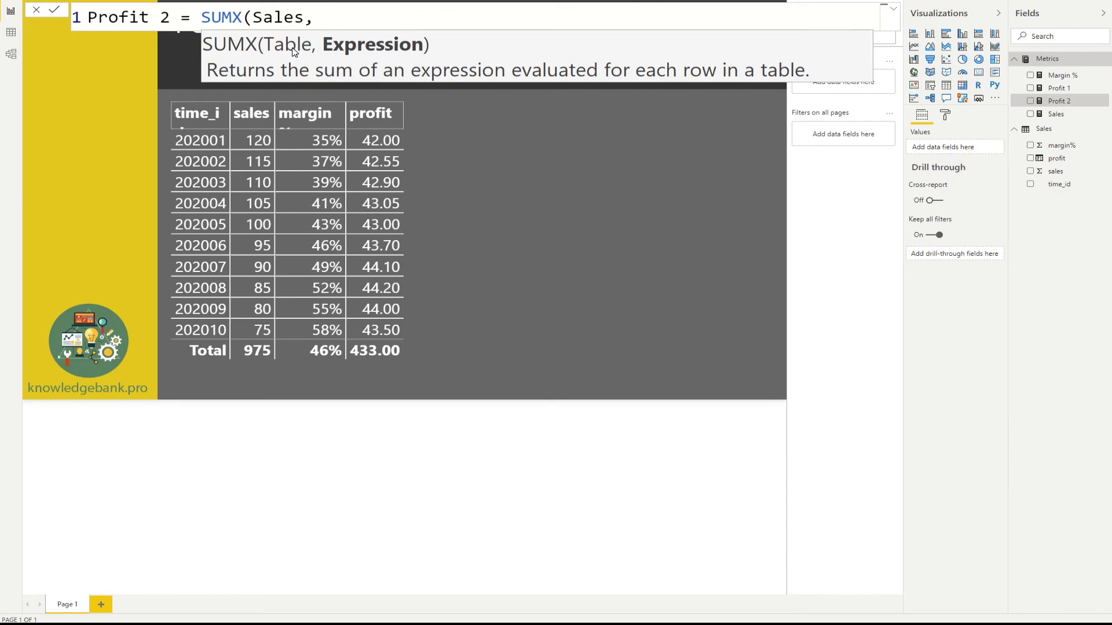
Finish Profit 2 with Sales[sales]*Sales[margin%] and a closing parenthesis
text(sal)
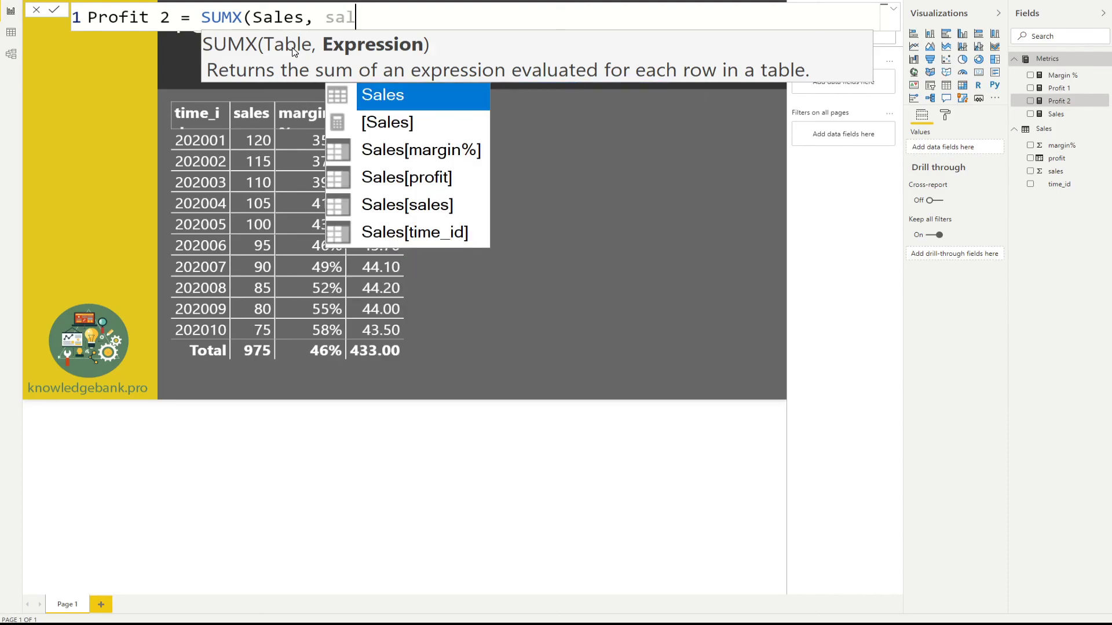
key(Down)
key(Down)
key(Down)
key(Down)
key(Tab)
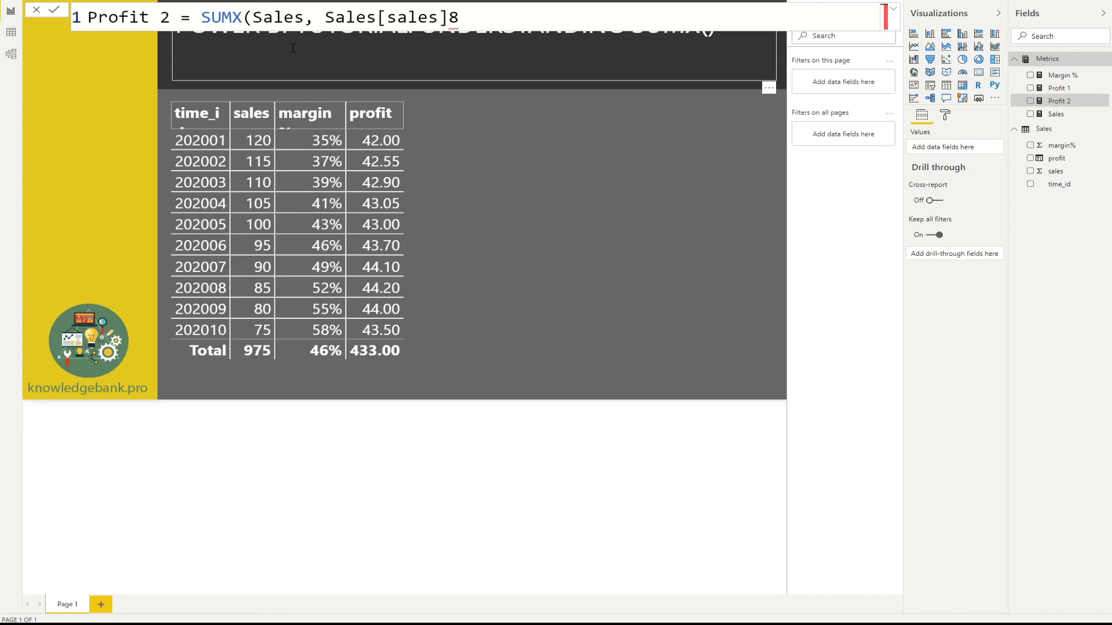
text(*mar)
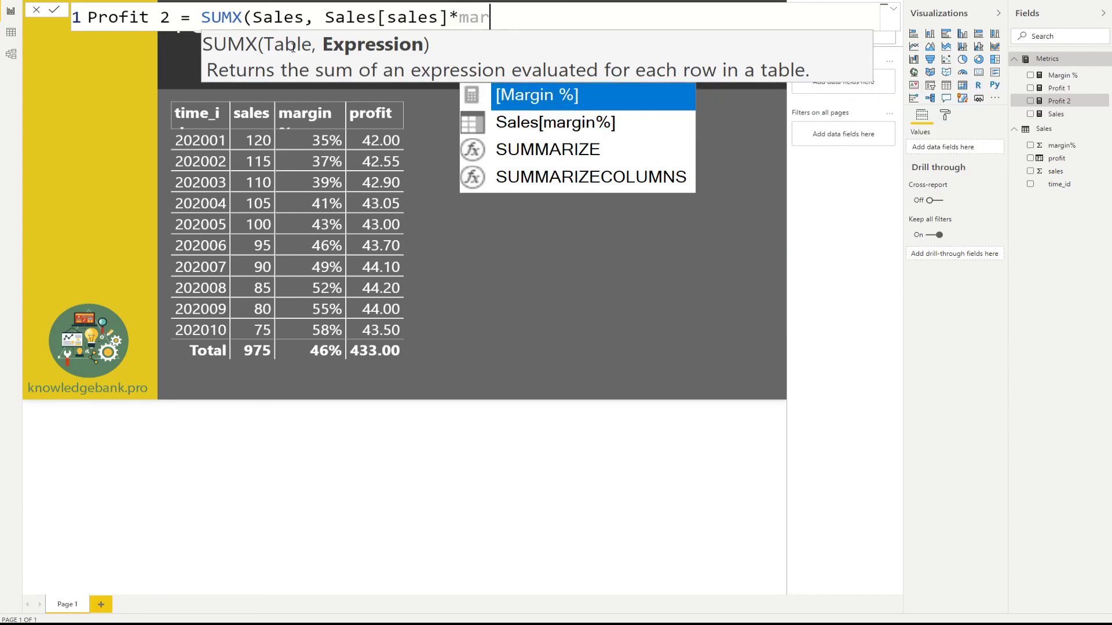
key(Down)
key(Tab)
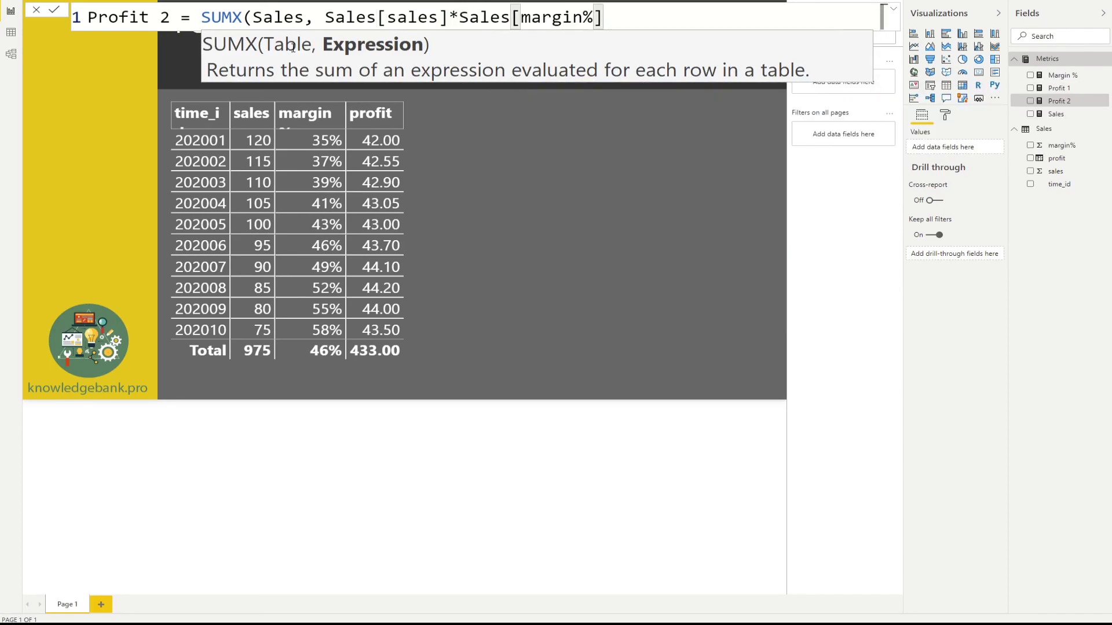
text())
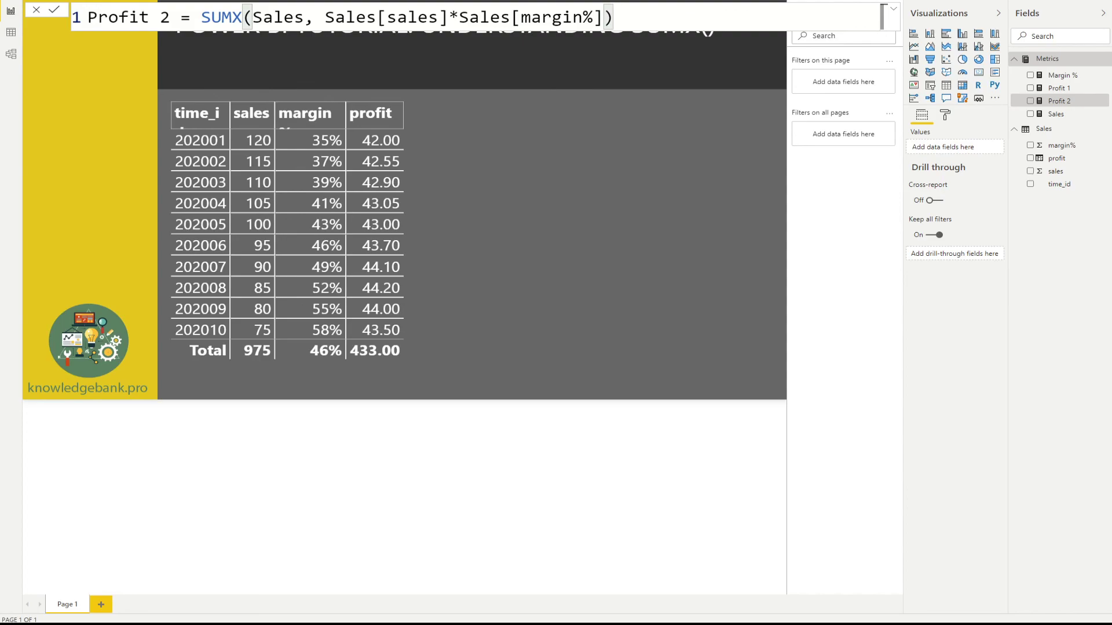